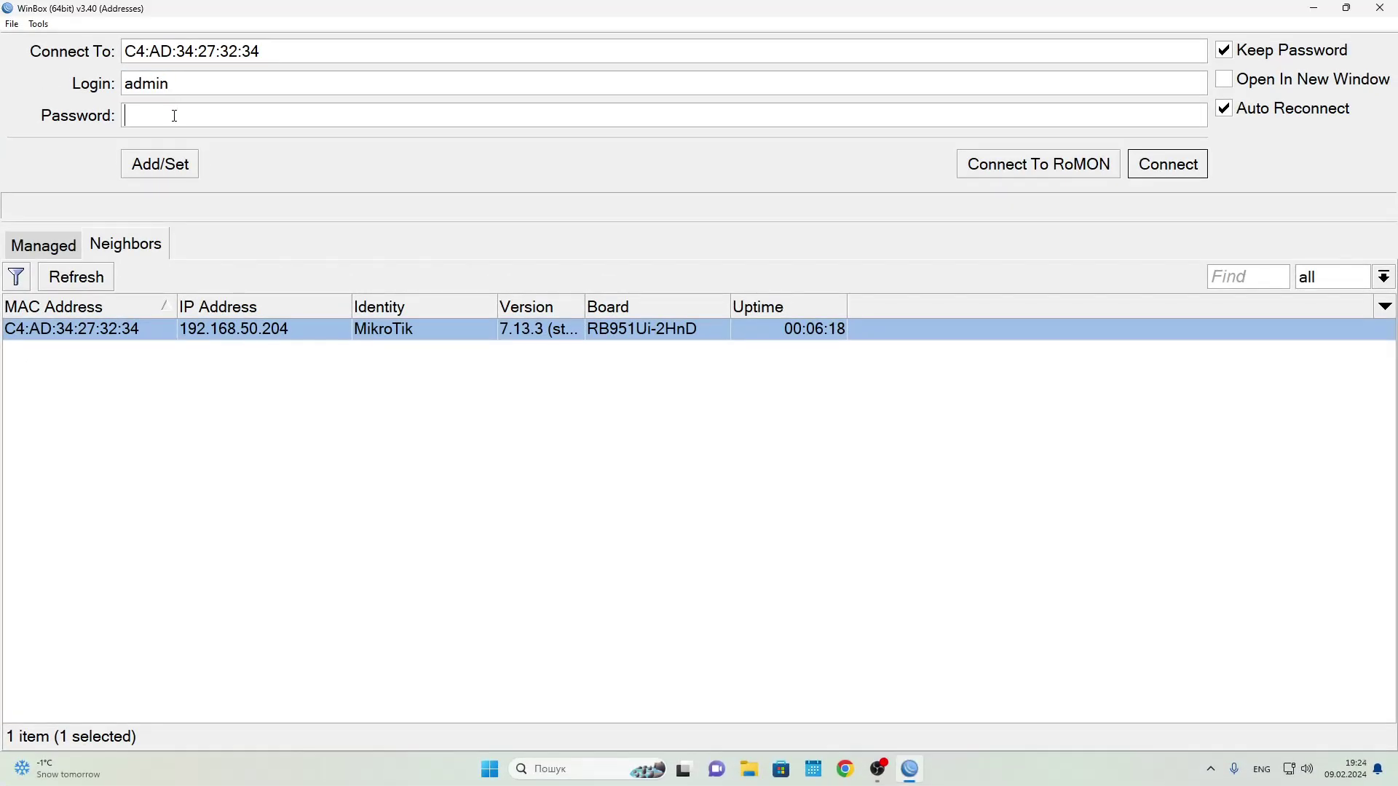
Log in to the MikroTik router with the admin password
type("*************")
key("Return")
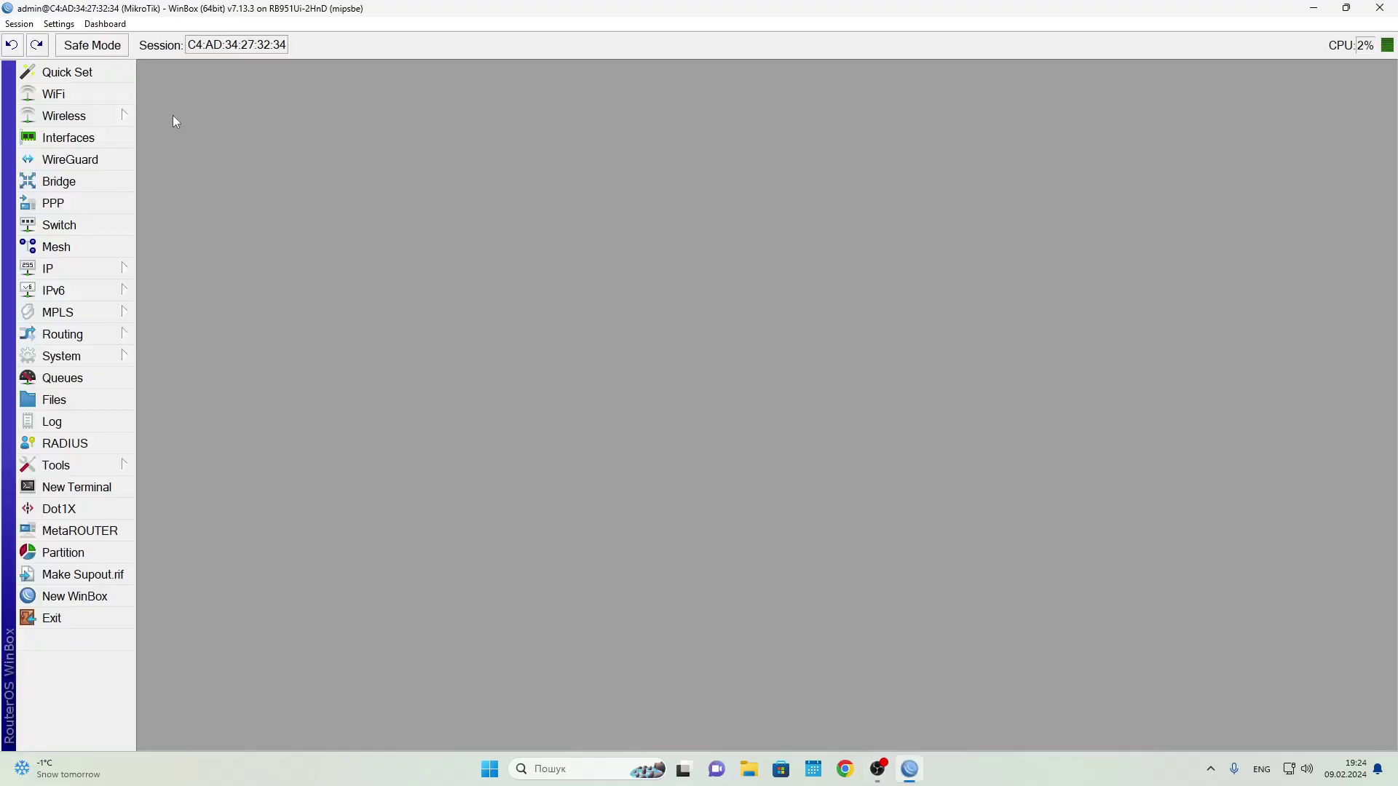
Open the Firewall Address Lists tab and start a new address list entry
left_click(66, 276)
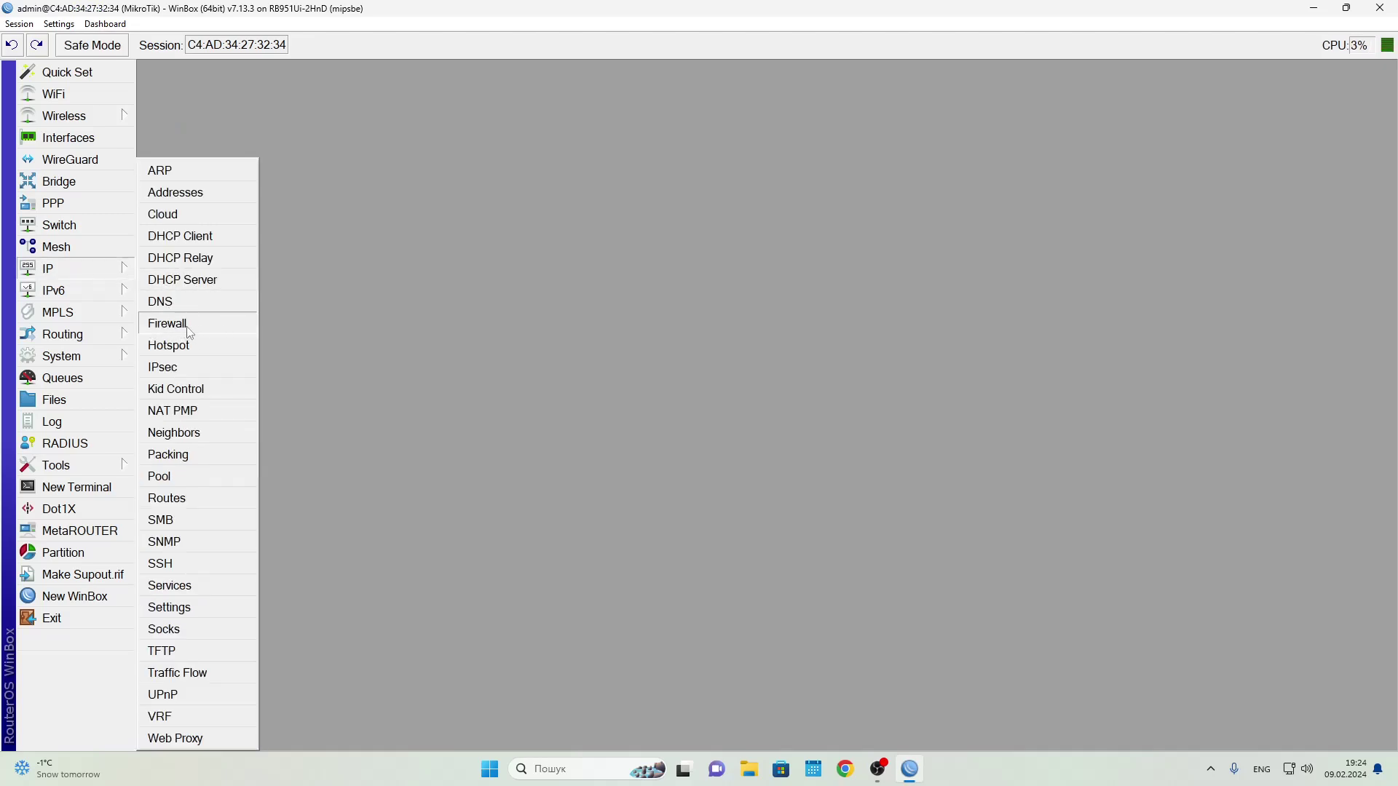
left_click(188, 331)
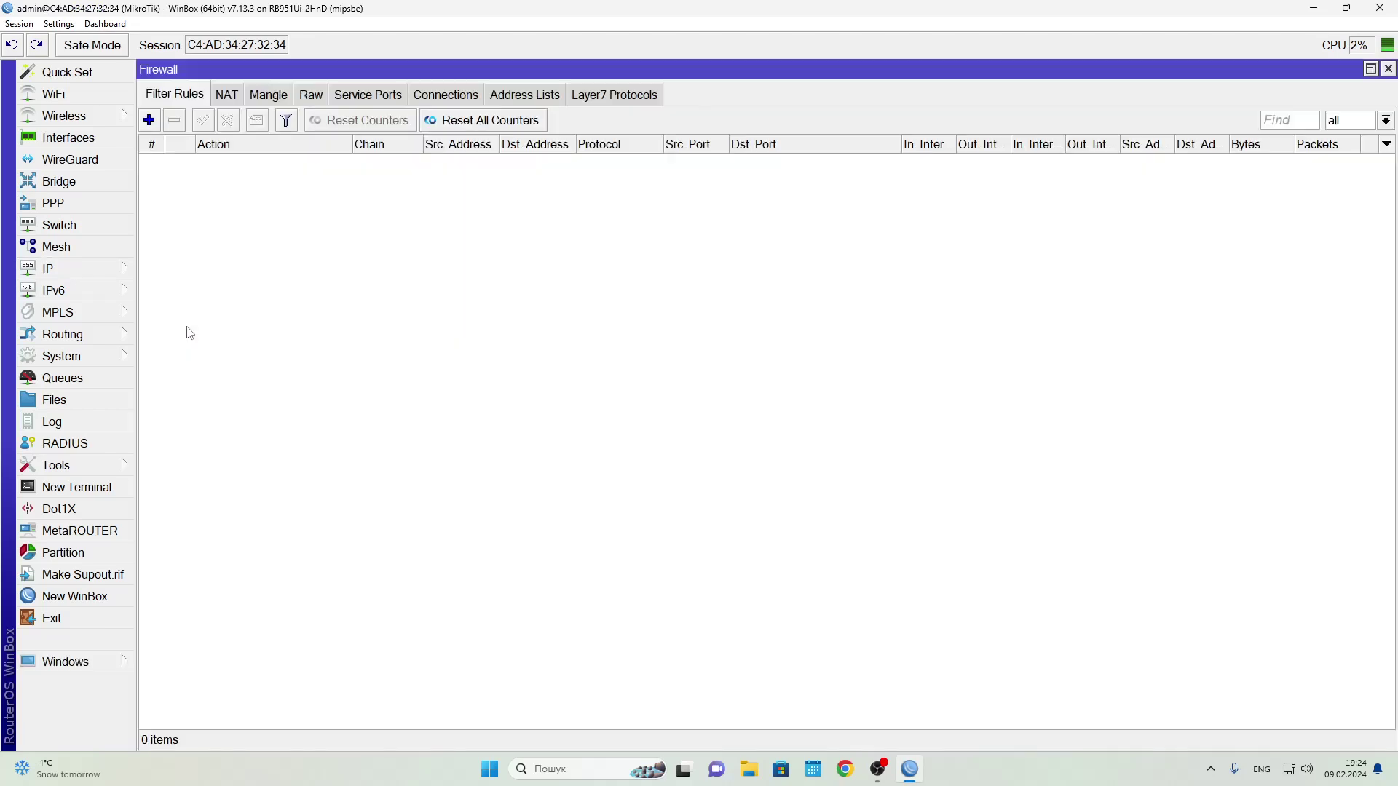
left_click(526, 95)
left_click(149, 121)
left_click_drag(777, 365, 394, 199)
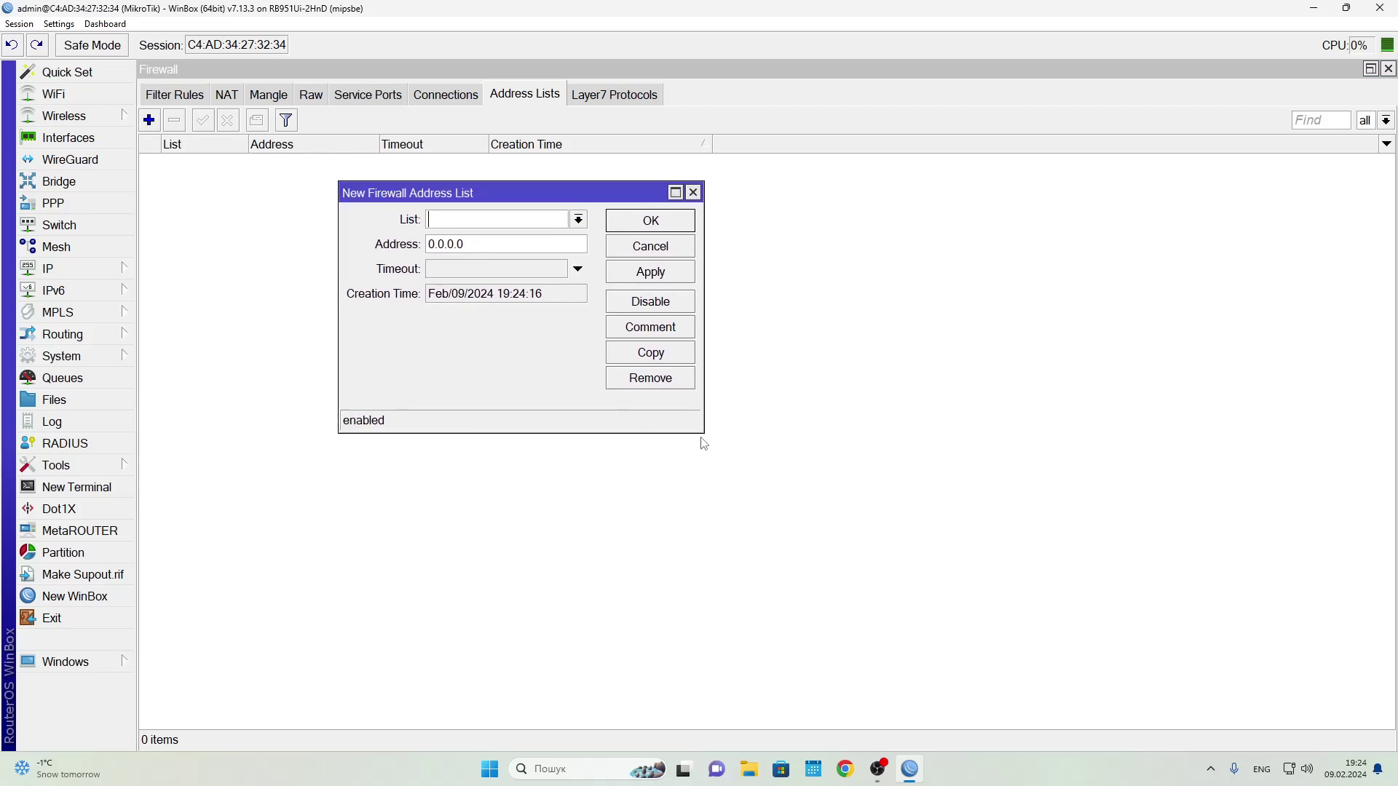
Enlarge the new entry form and enter Test_1 as the list name
left_click_drag(702, 432, 778, 463)
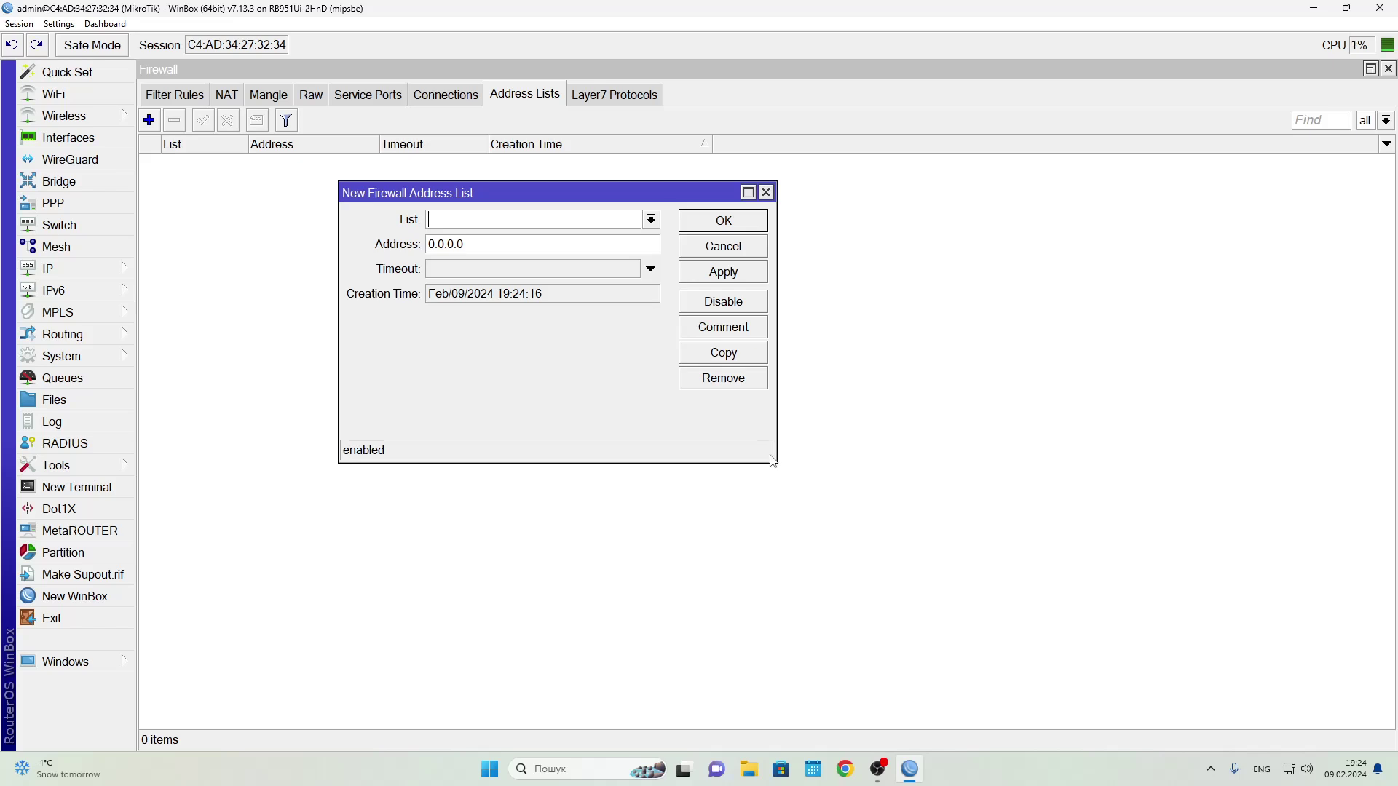
left_click_drag(772, 460, 770, 459)
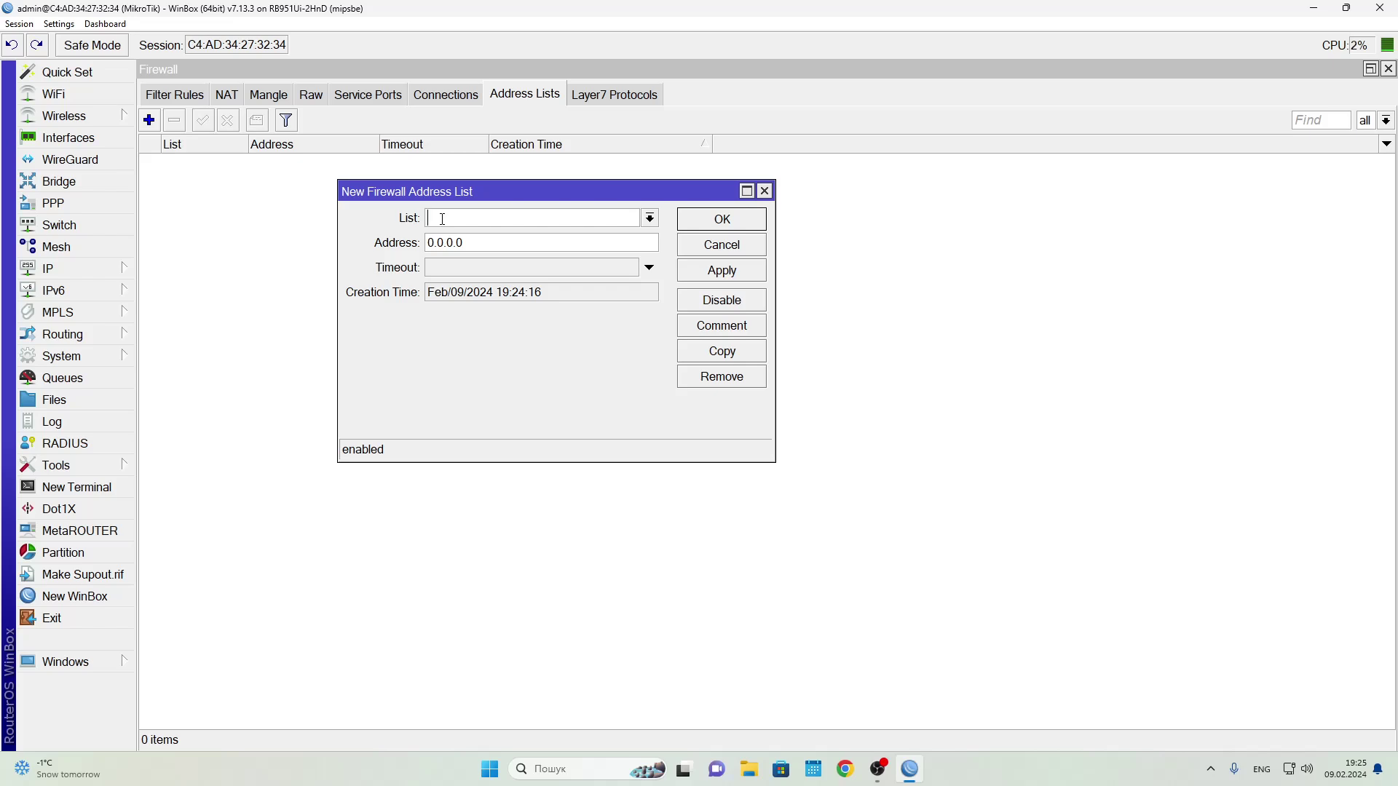
type("Test_1")
Give Test_1 the address 192.168.5.5 and save the entry
key("Tab")
type("192.168.5")
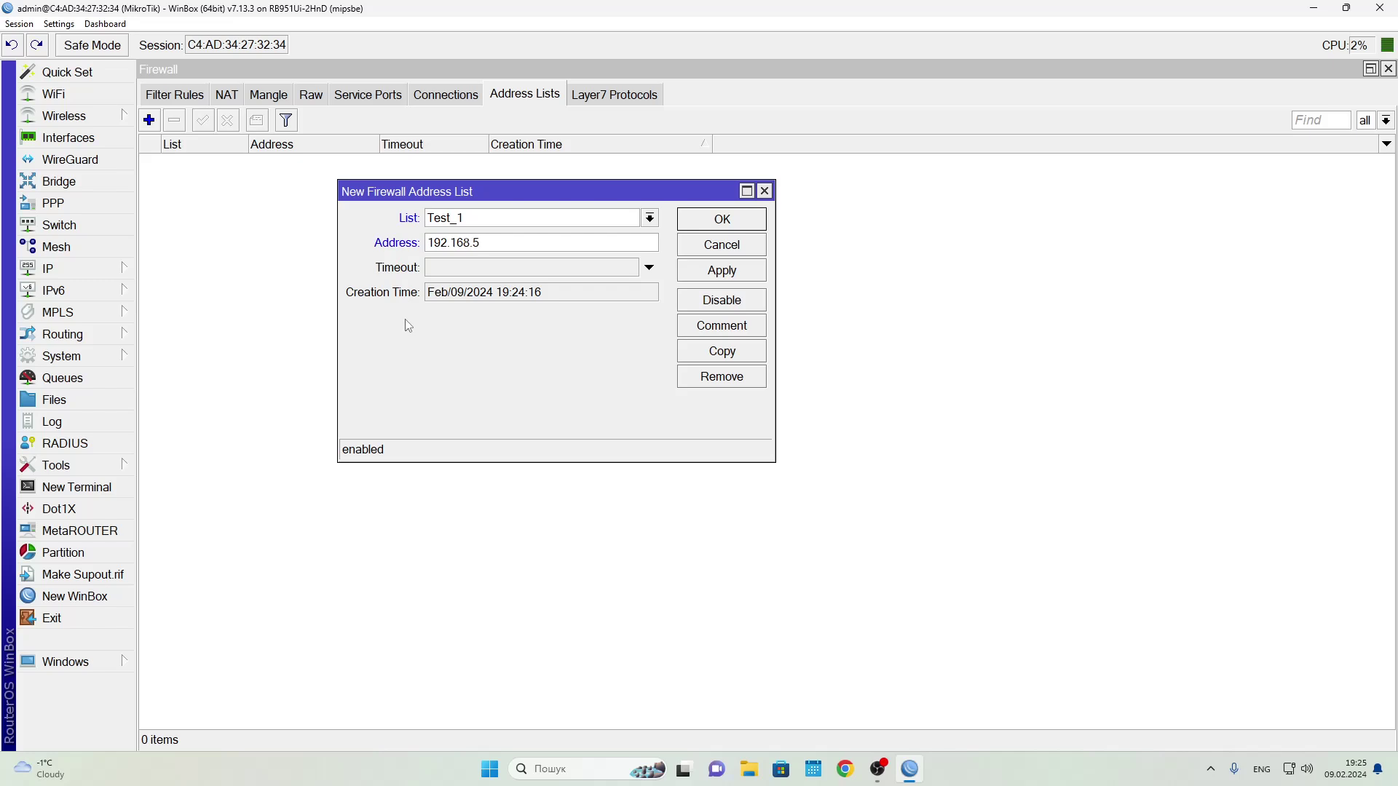
type(".5")
left_click(702, 273)
left_click(709, 222)
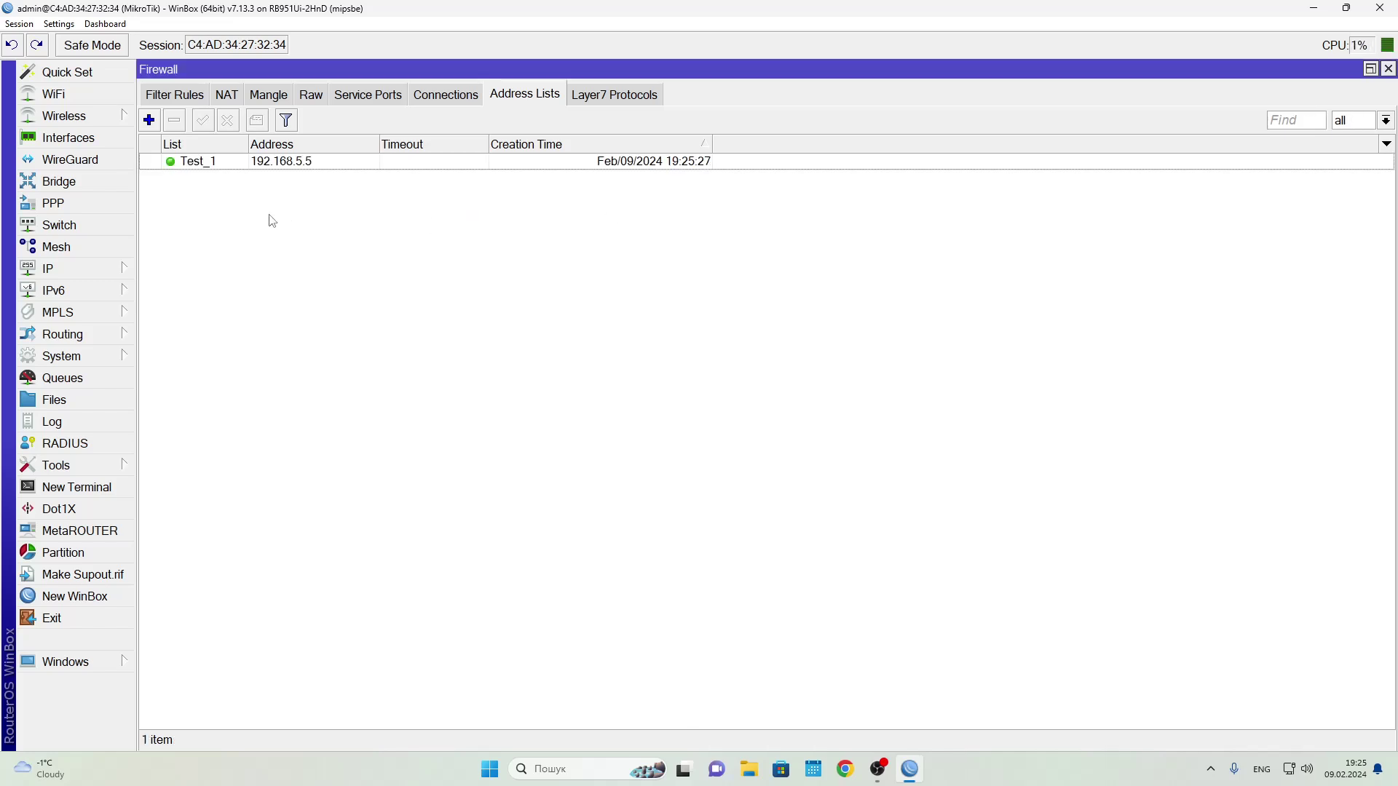
Add address list Test_2 for the subnet 192.168.5.0/24
left_click(149, 120)
type("Test_2")
key("Tab")
type("192.")
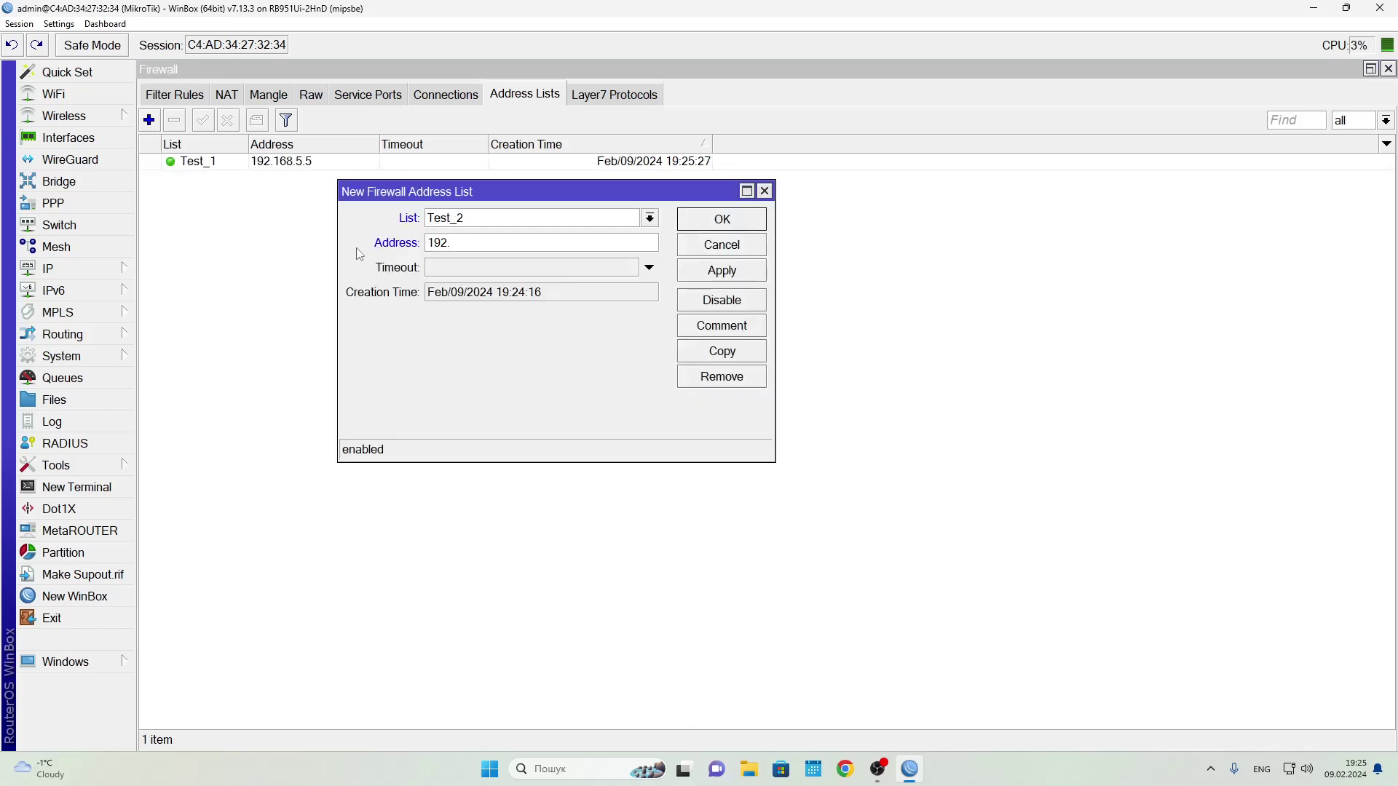
type("168.5.0/24")
left_click(718, 276)
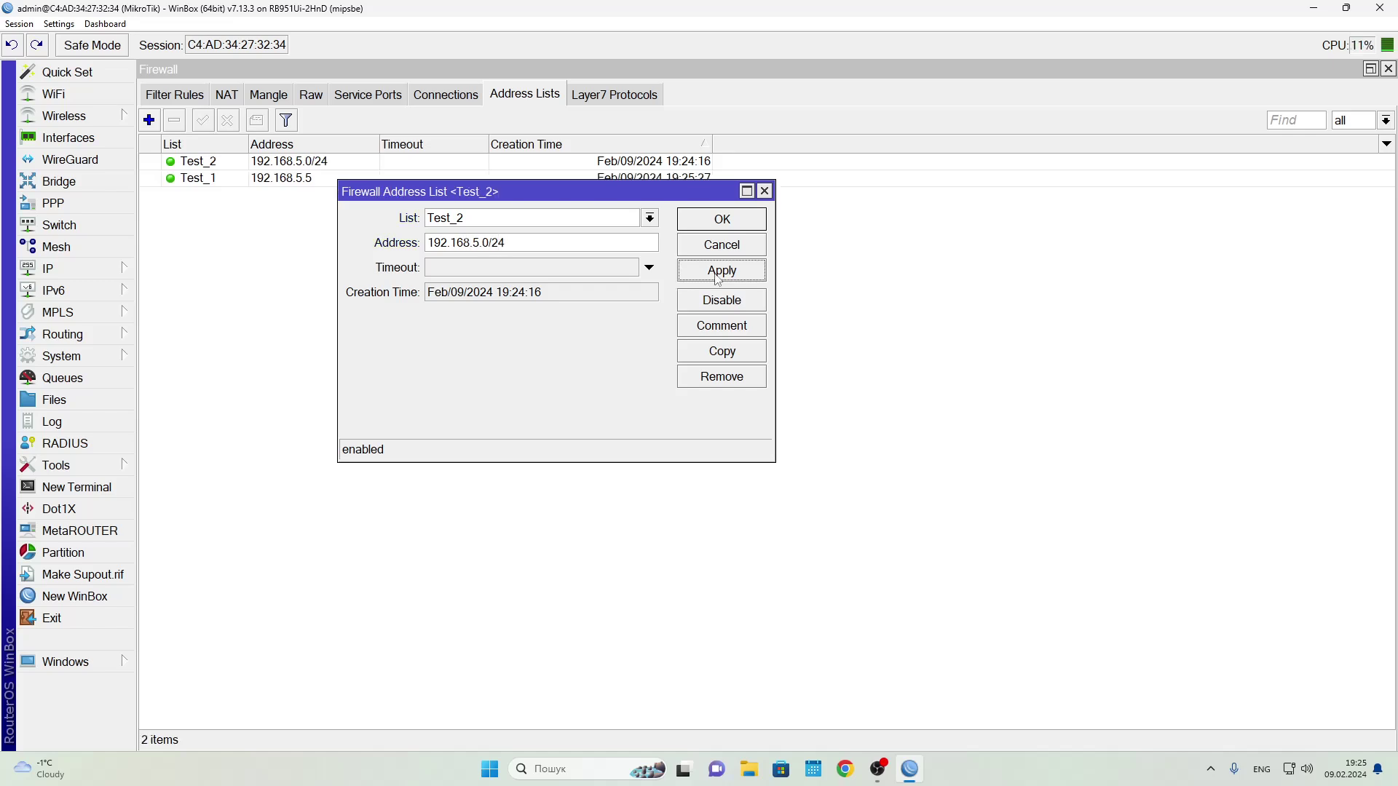
left_click(721, 220)
Add address list Test_3 for the range 192.168.6.6-192.168.6.25
left_click(149, 120)
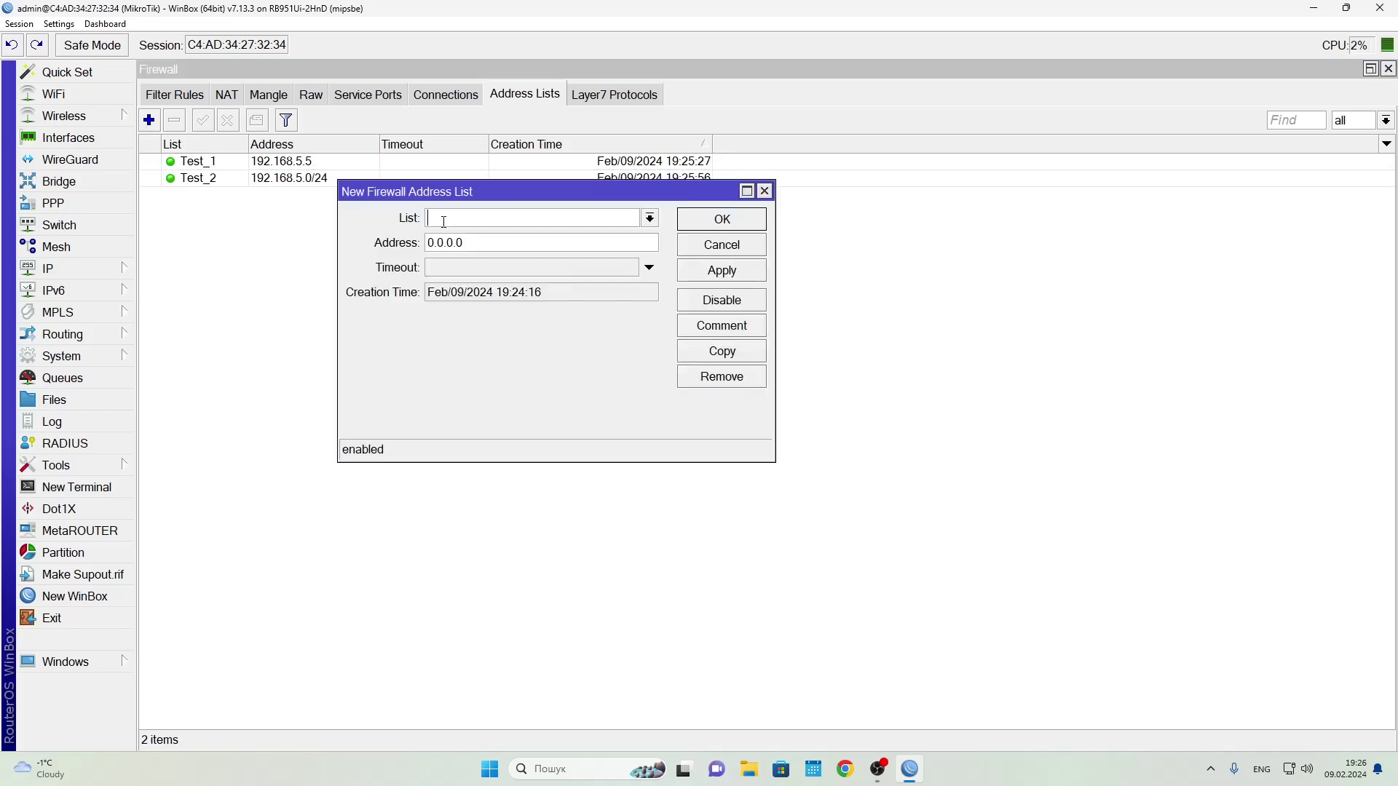
type("Test_3")
key("Tab")
type("192.168.6.6-192.168.6.25")
left_click(721, 270)
left_click(721, 220)
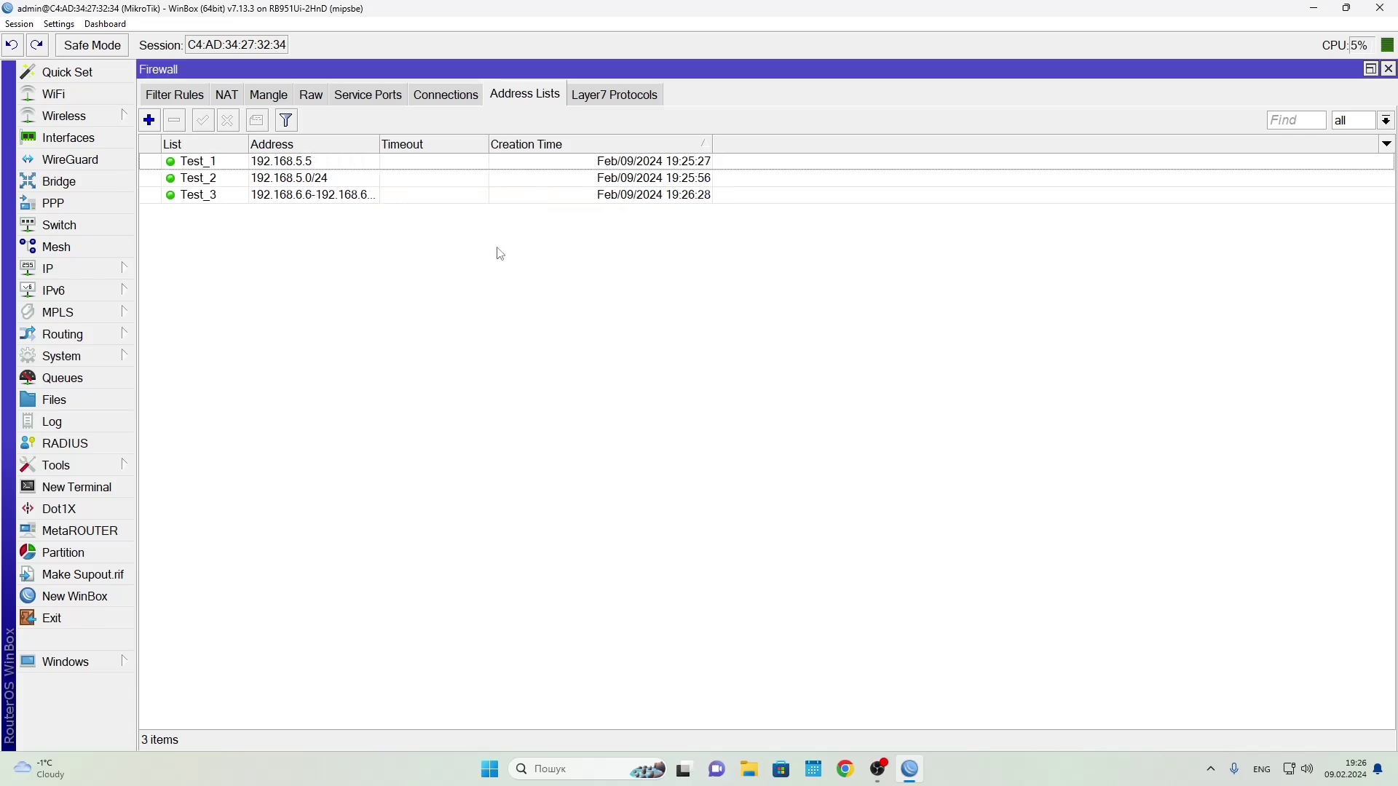
key("Insert")
Add list Test_4 for mail.ru and inspect its resolved addresses
type("Test_4")
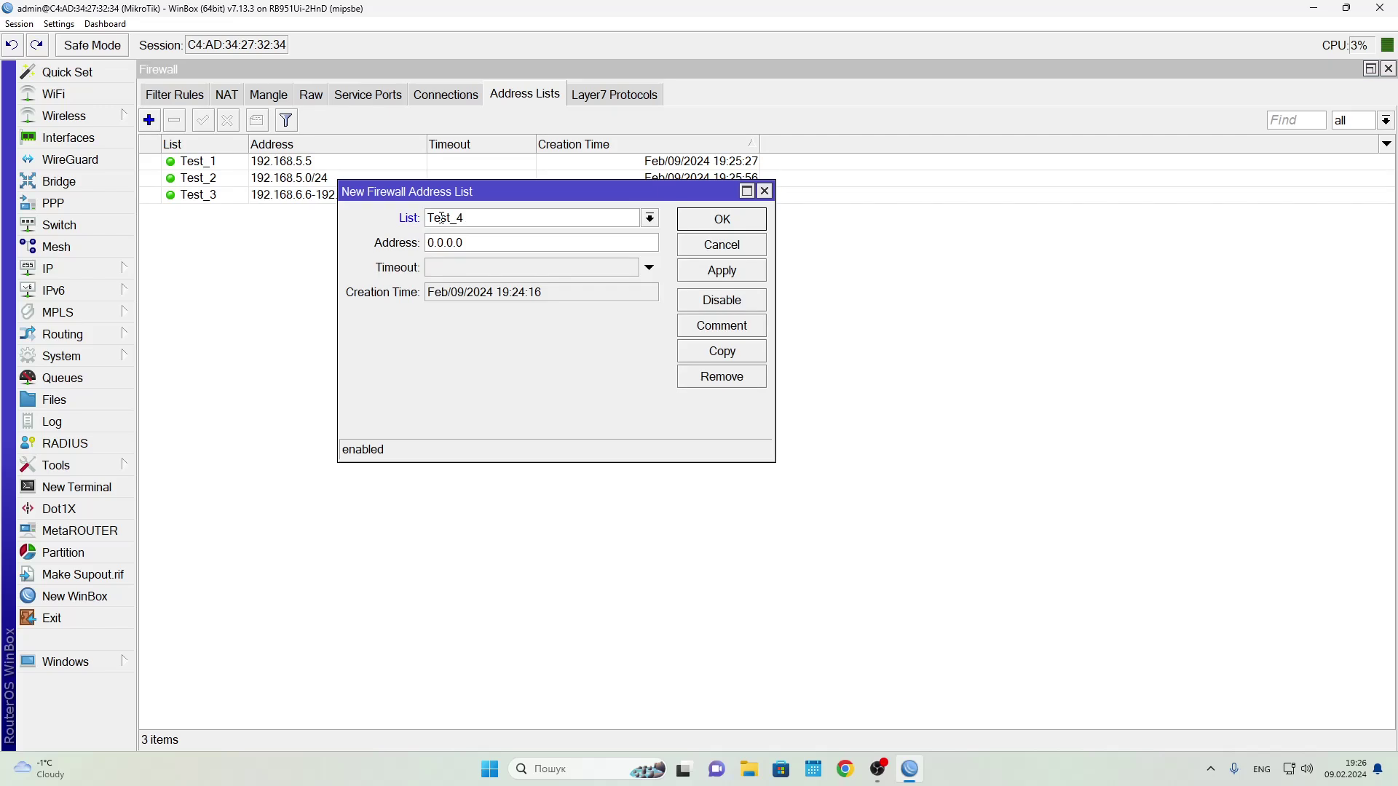
key("Tab")
type("mail.ru")
left_click(722, 270)
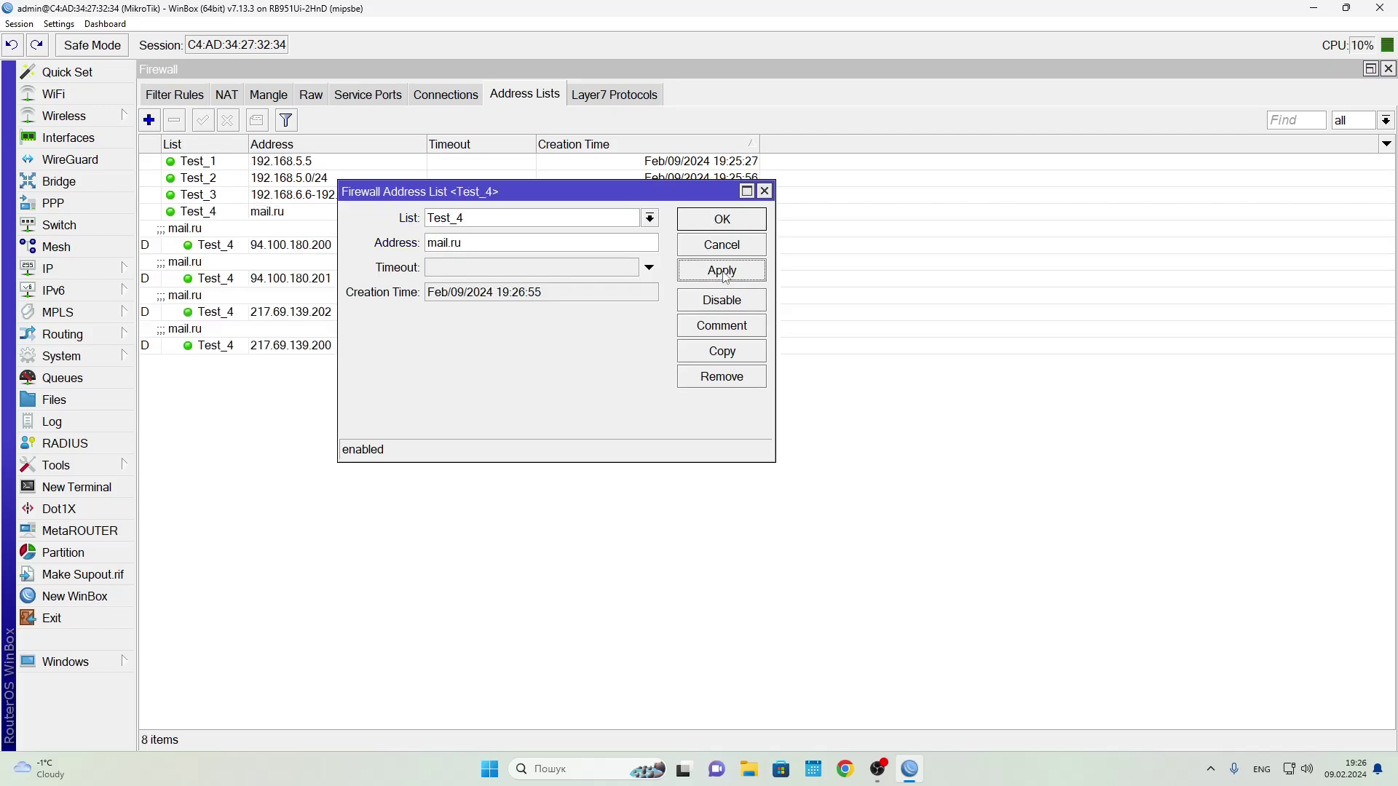
left_click(705, 224)
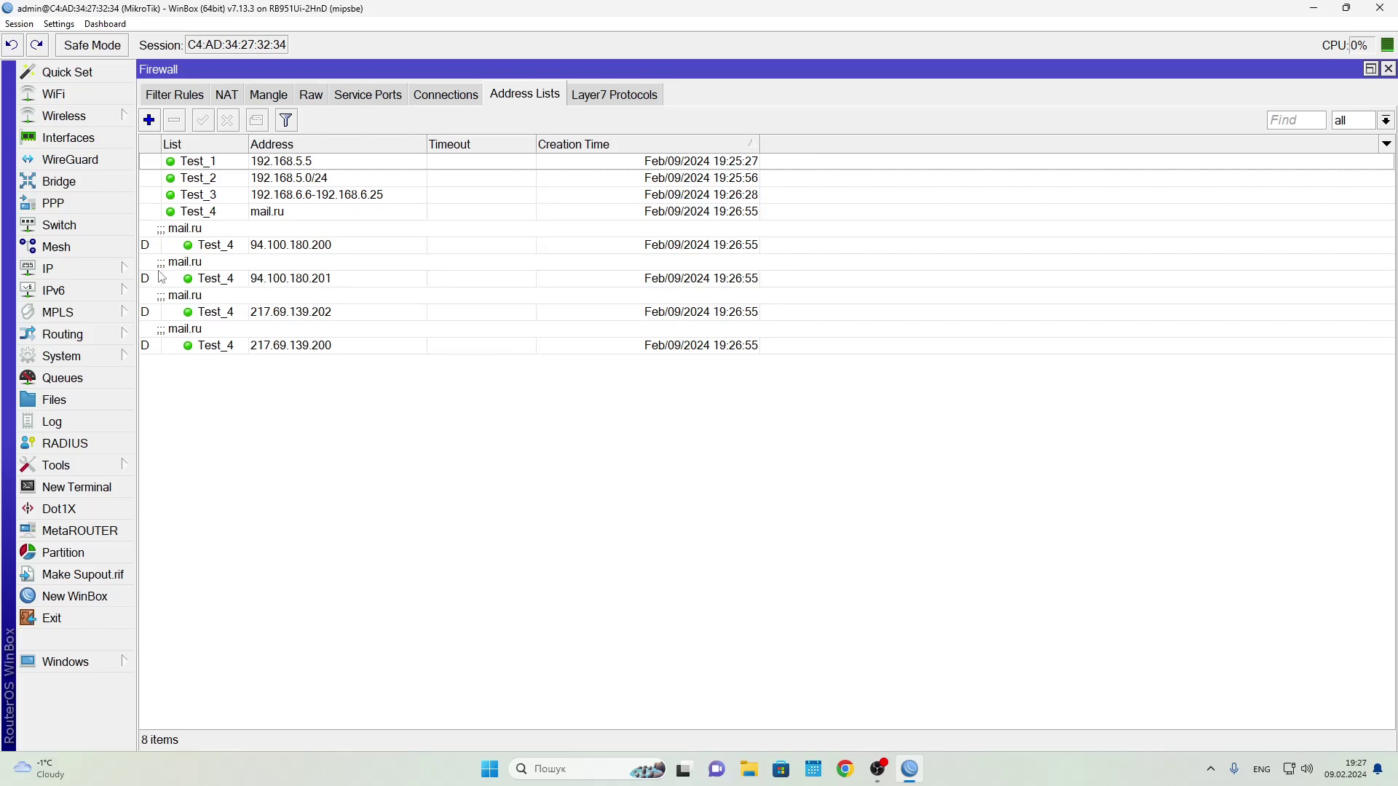
left_click(191, 271)
left_click(204, 299)
left_click(212, 347)
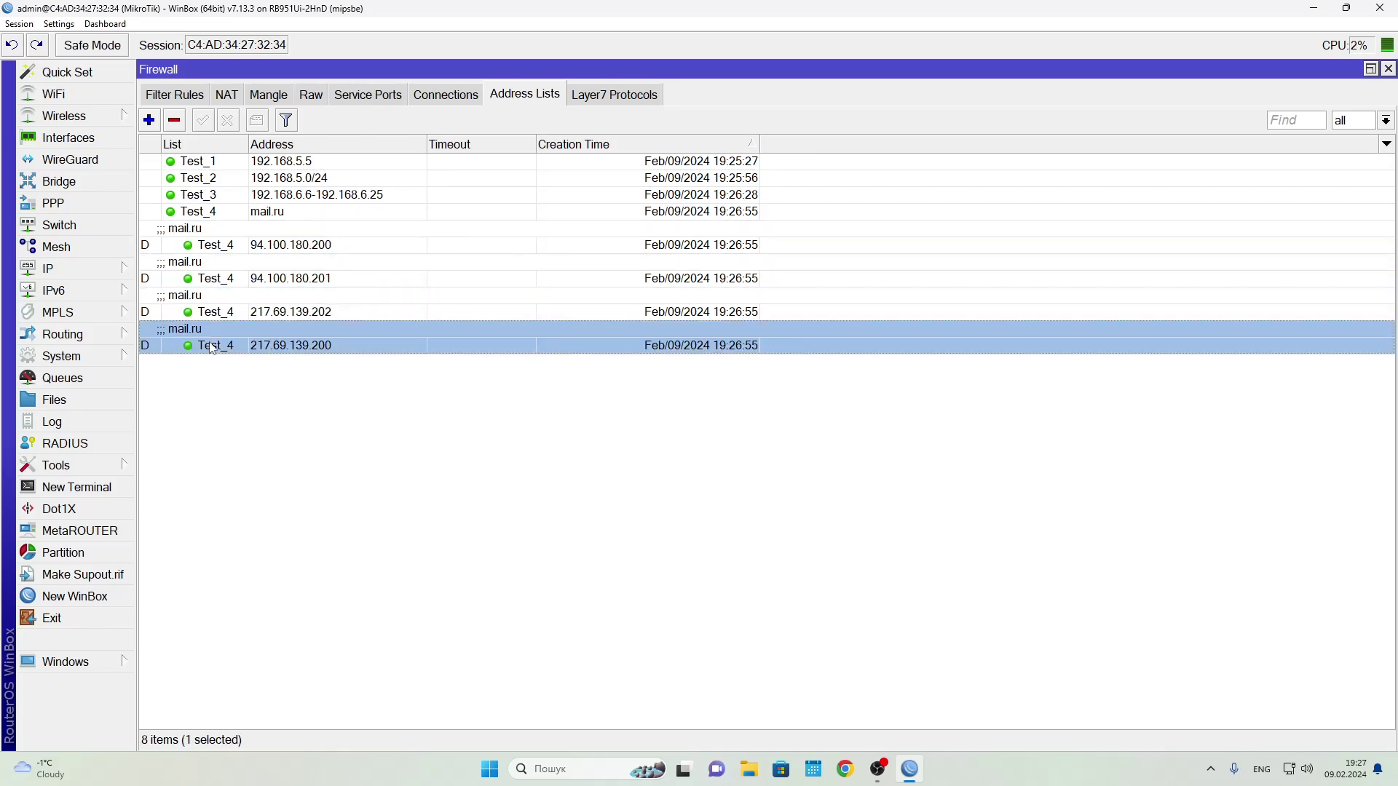
Add a Time list entry for 192.168.8.25 with a one-hour timeout
left_click(149, 120)
type("Time")
key("Tab")
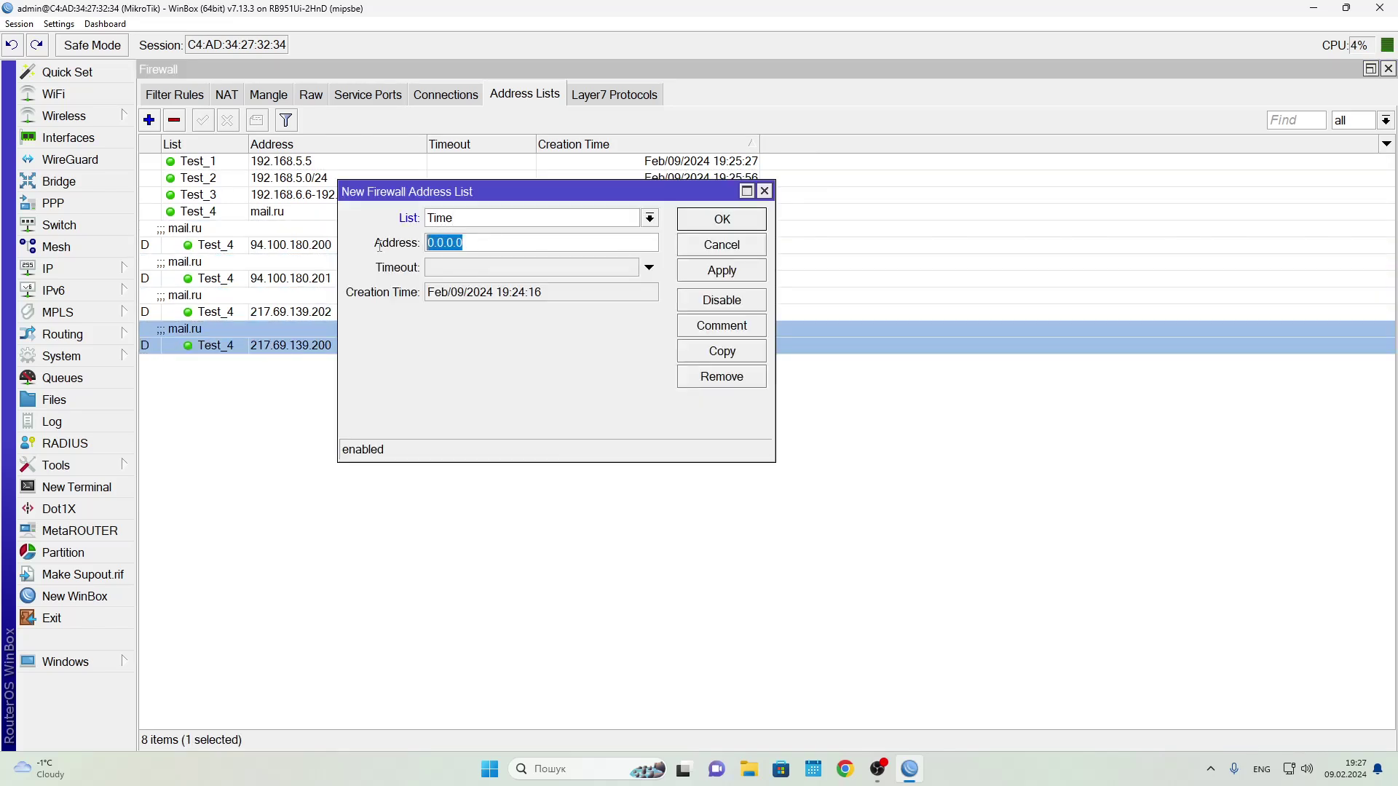
type("192.168.8.25")
left_click(649, 268)
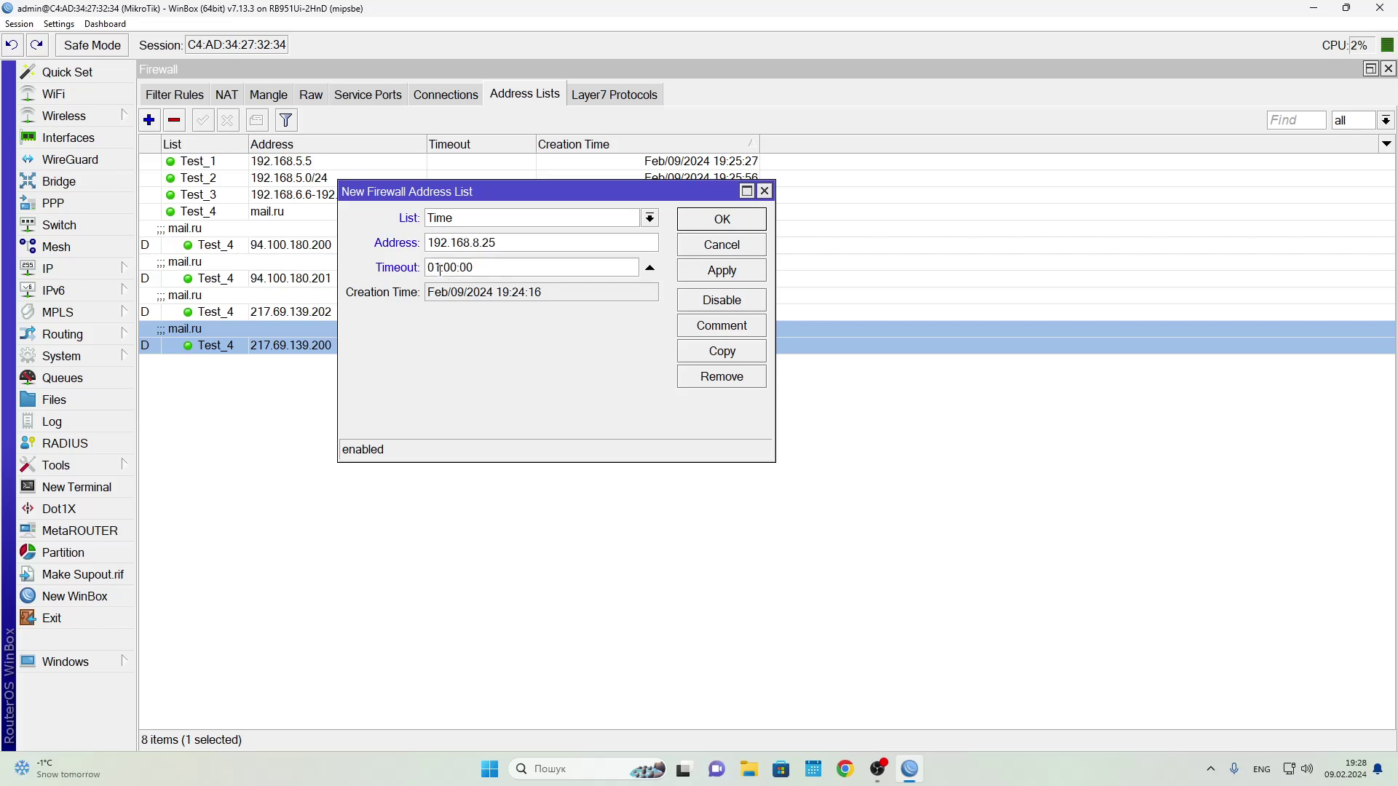
left_click(725, 273)
left_click(717, 220)
left_click(184, 364)
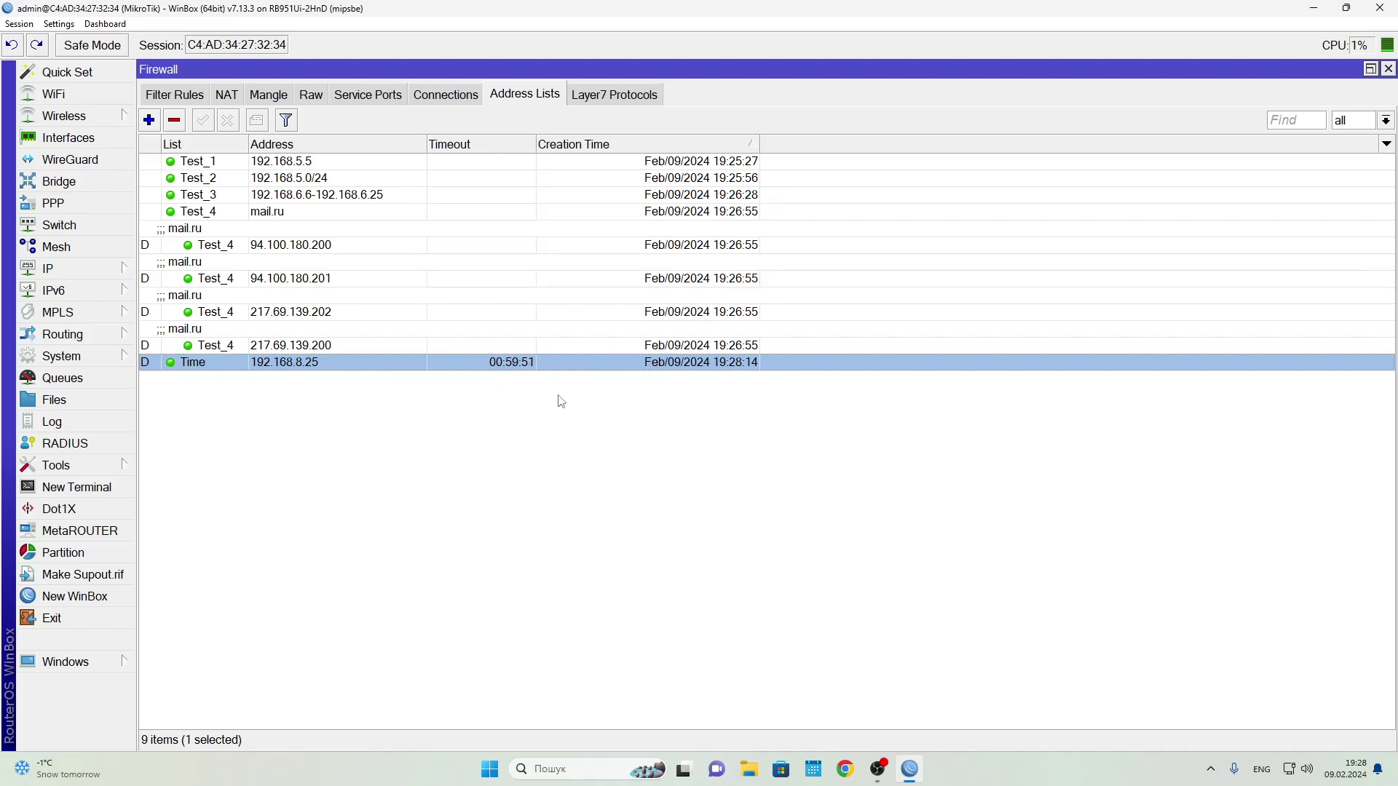
left_click(311, 95)
Create a raw prerouting rule matching source address list Test_4
left_click(149, 120)
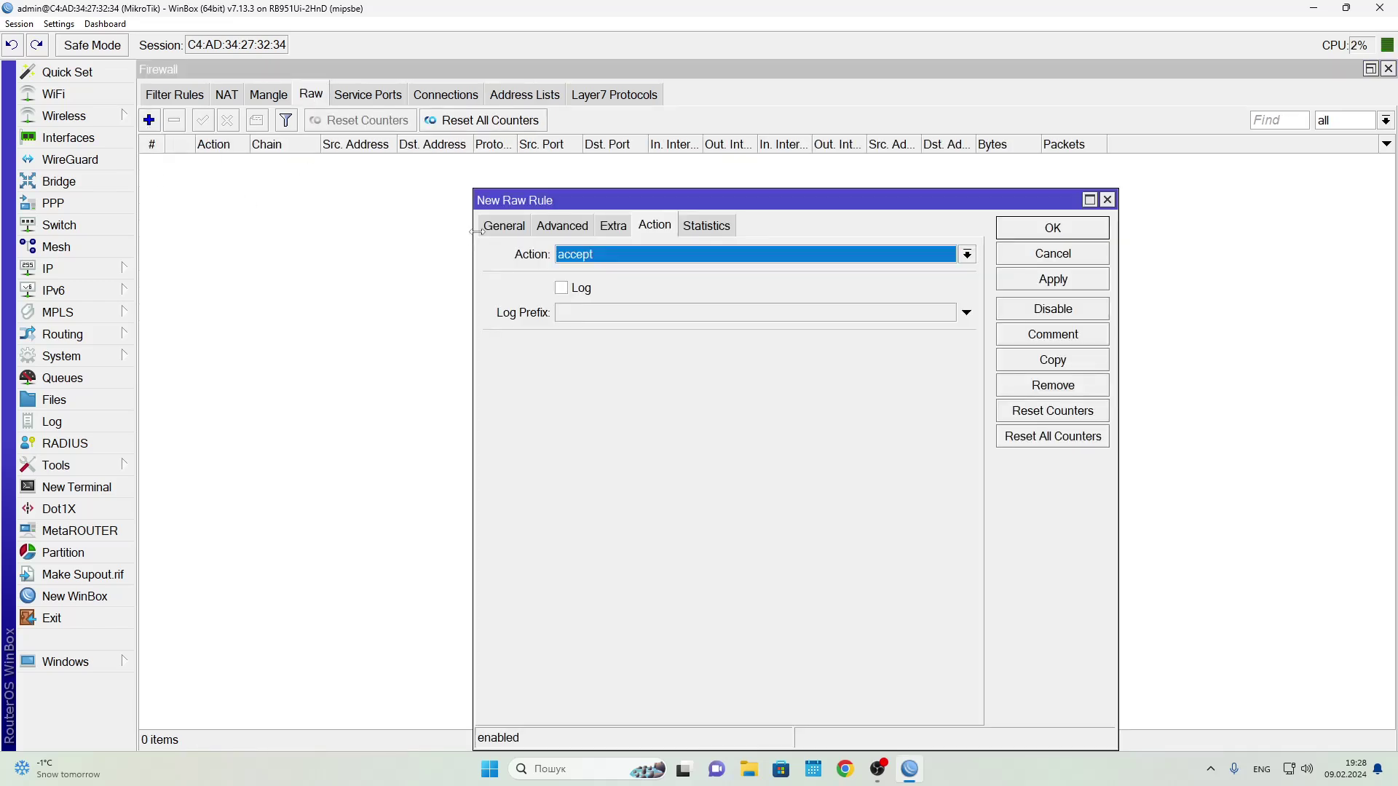
left_click(504, 226)
left_click(595, 256)
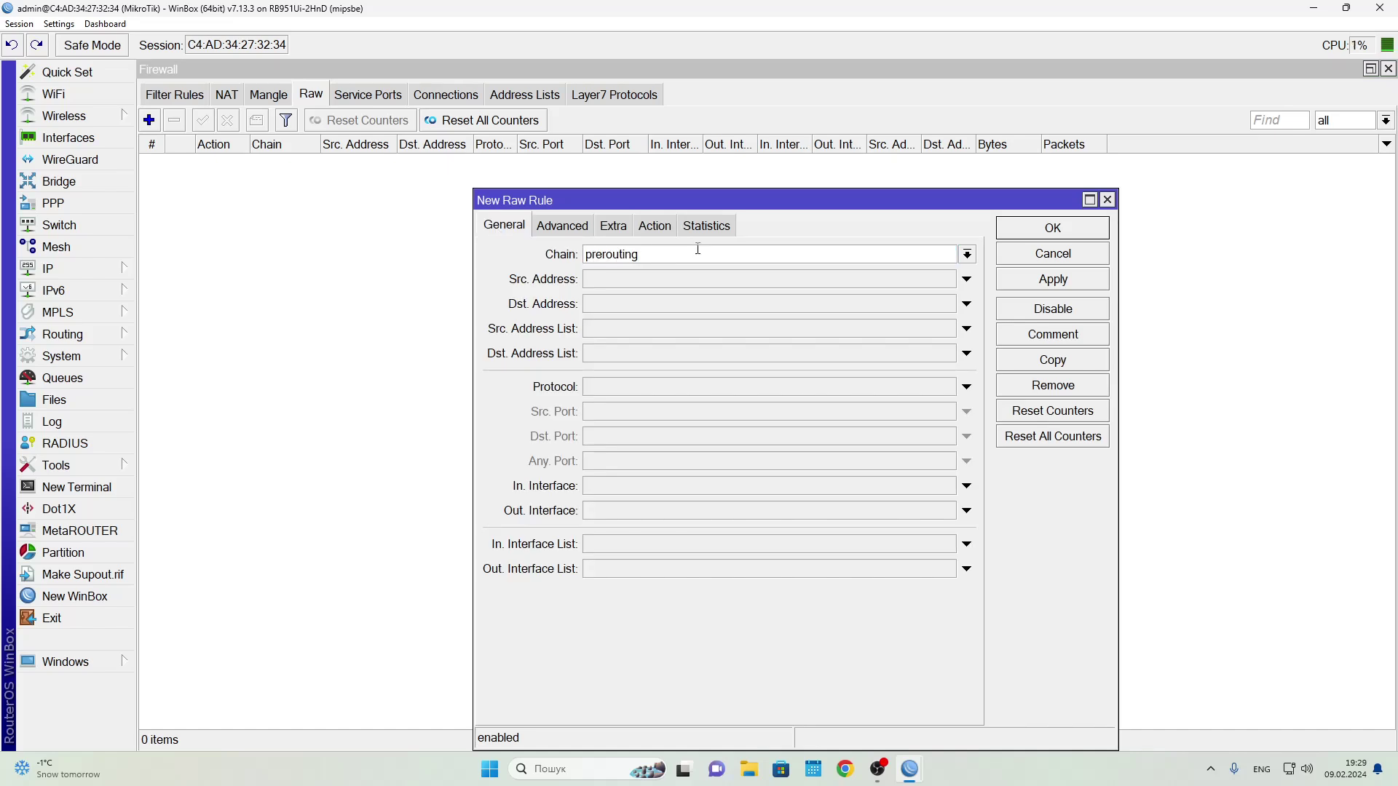
left_click(680, 331)
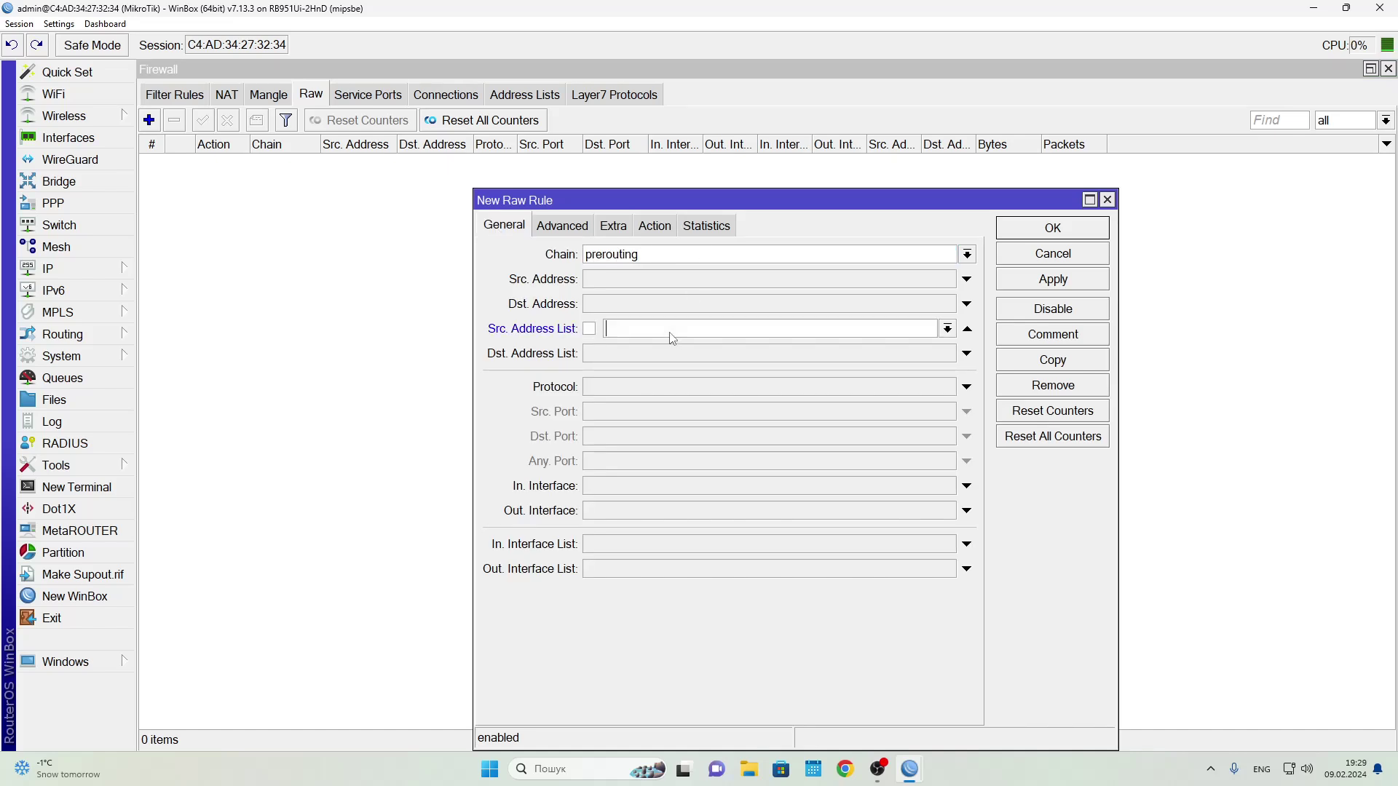
left_click(948, 329)
left_click(677, 394)
left_click(674, 547)
left_click(946, 545)
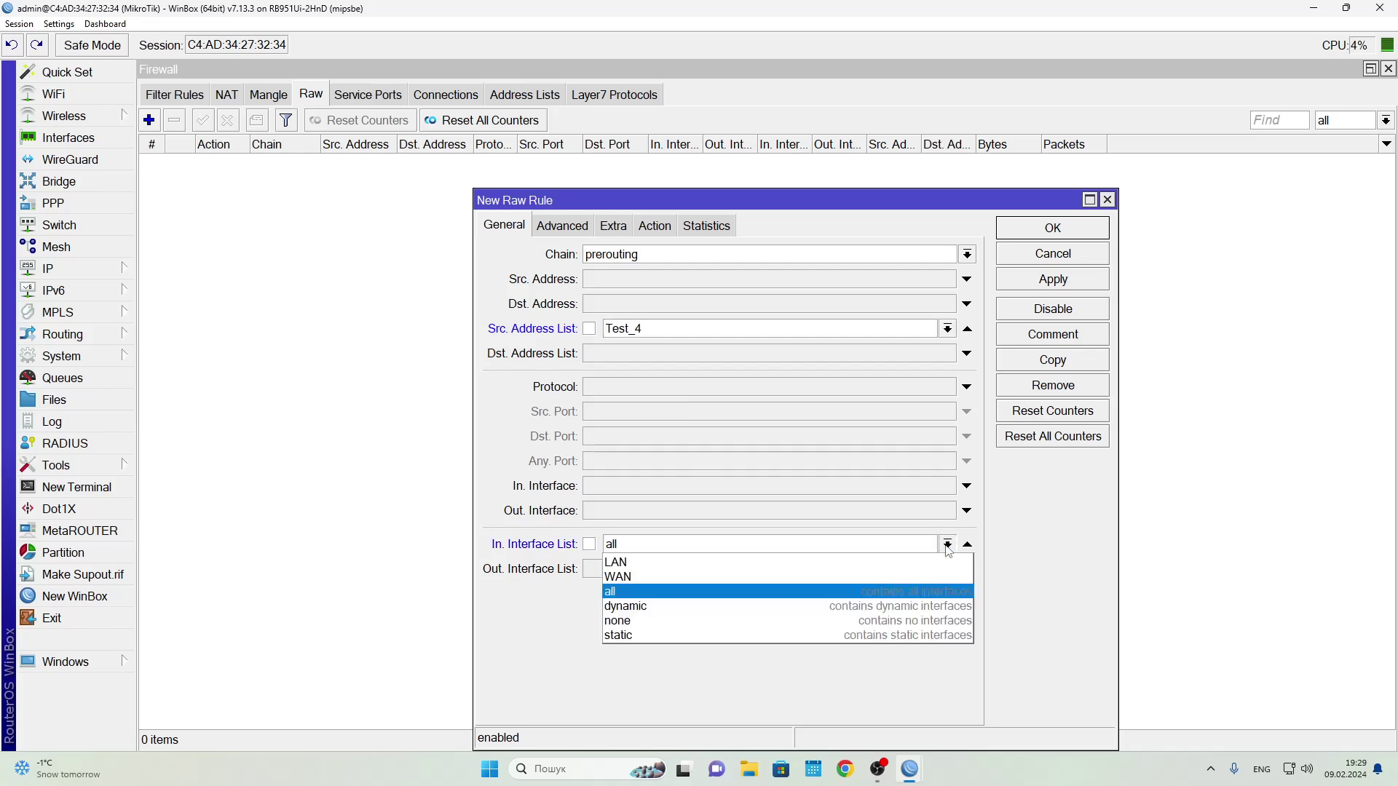
left_click(885, 577)
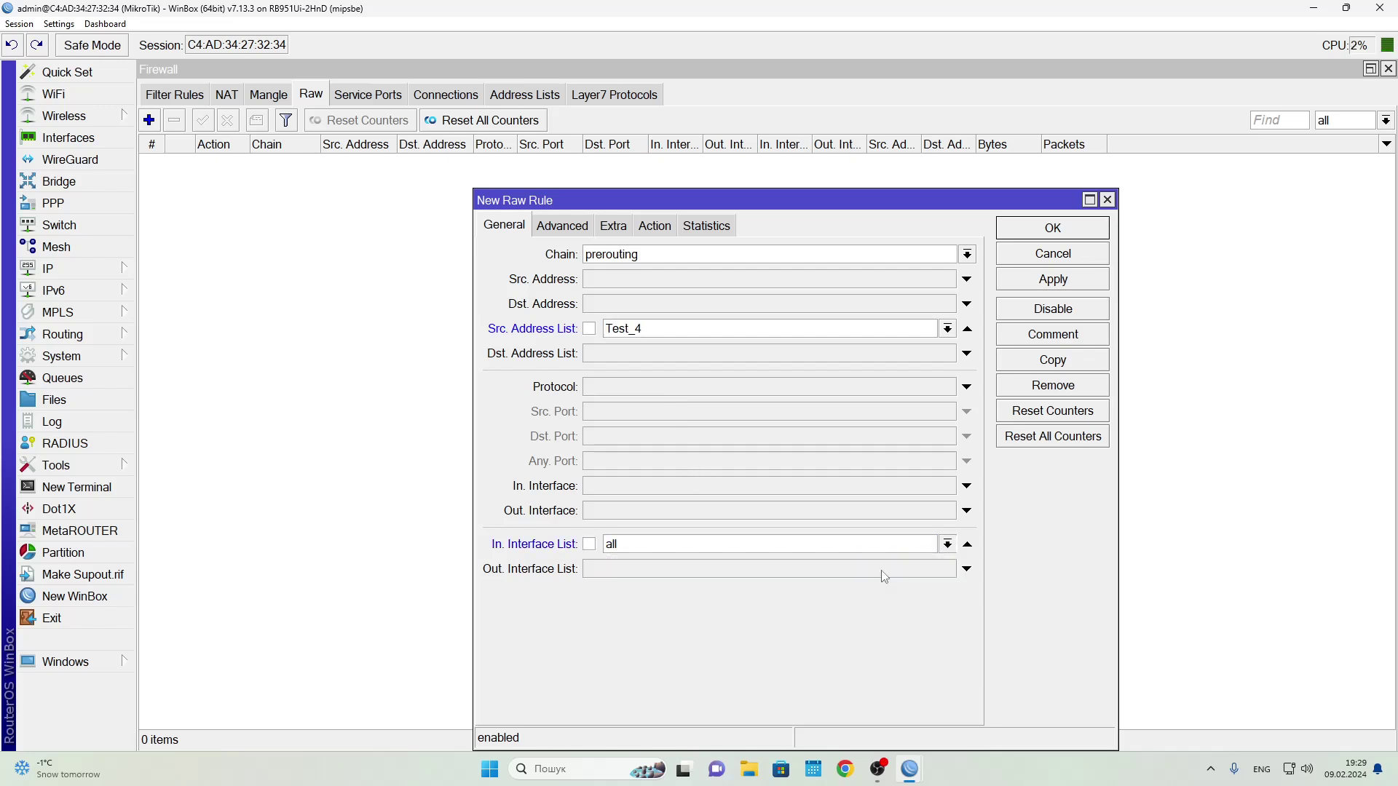
left_click(967, 545)
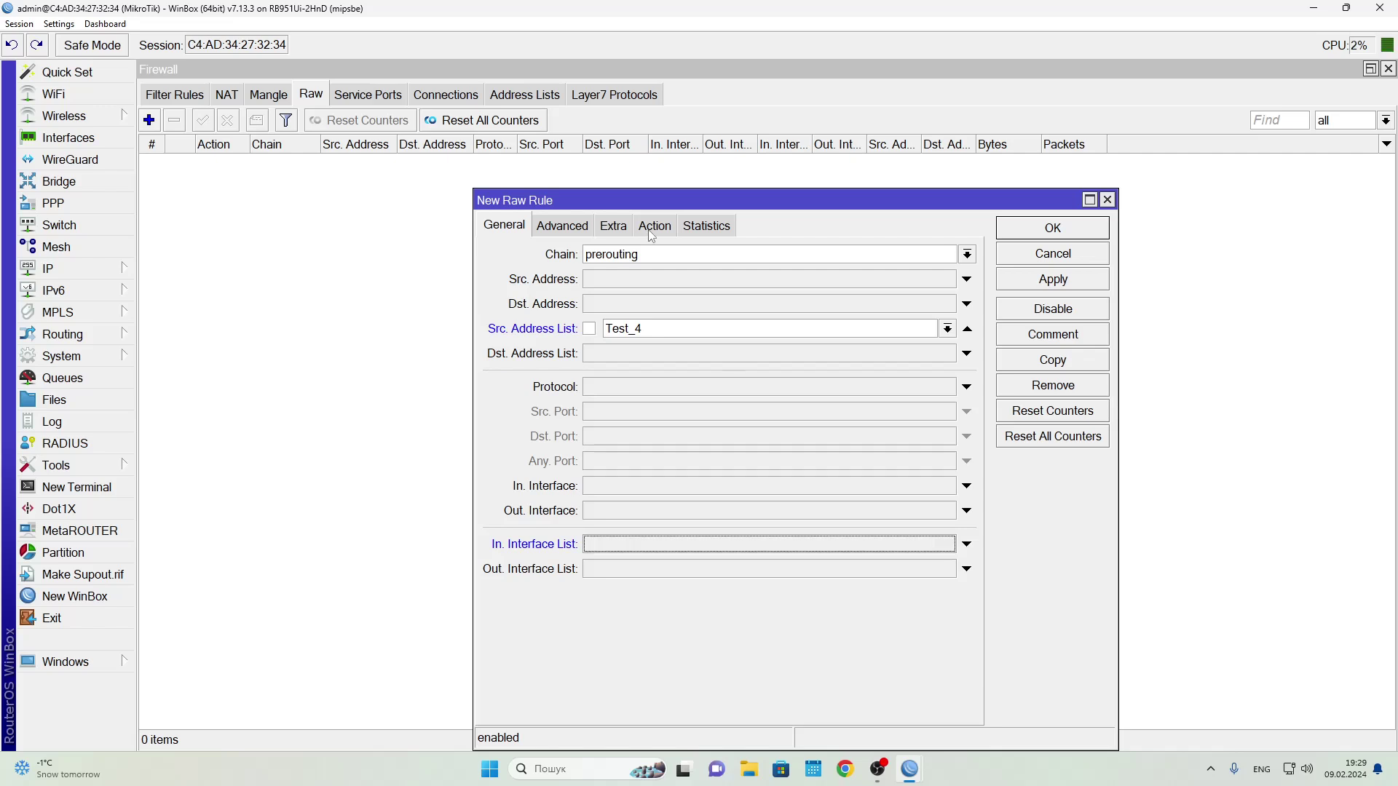
Set the raw rule's action to drop and save it
left_click(651, 231)
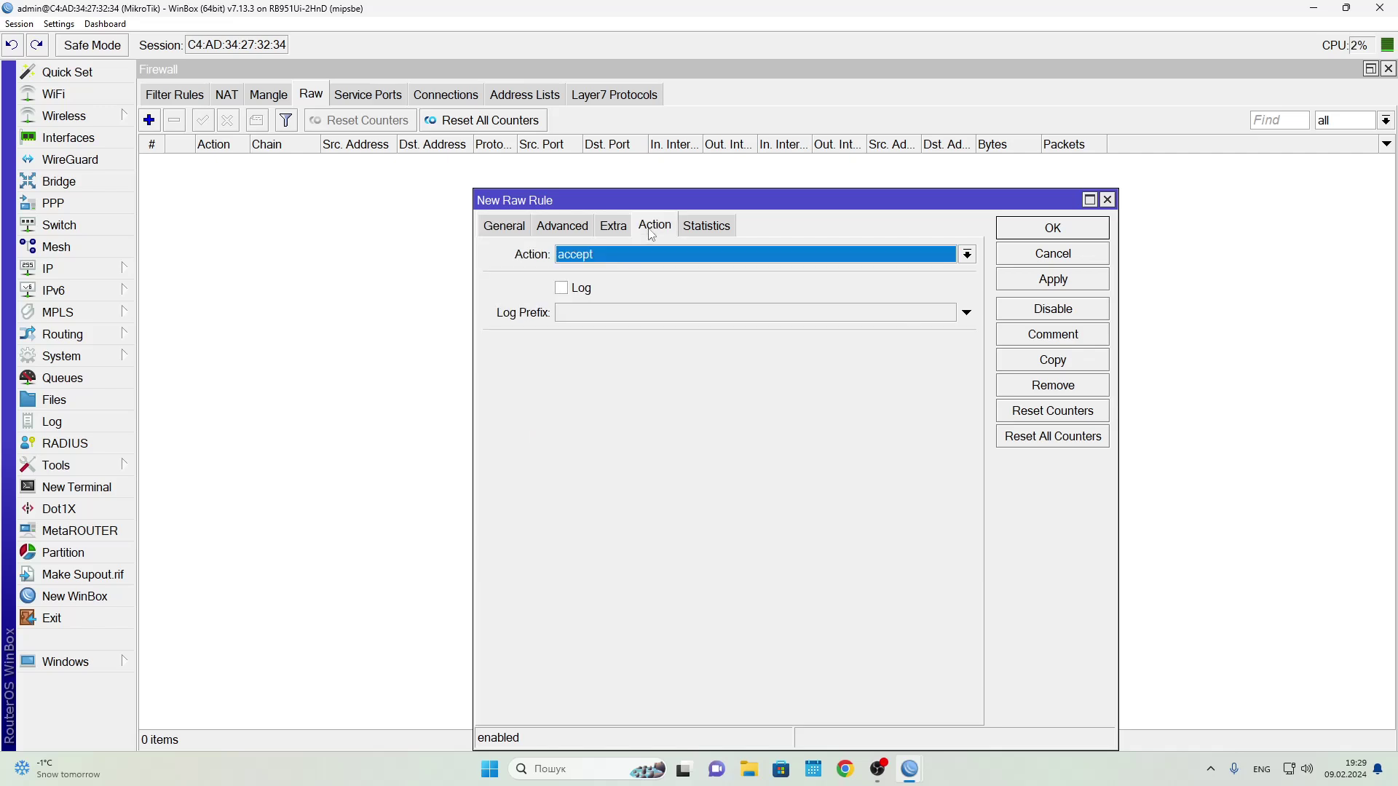
left_click(625, 256)
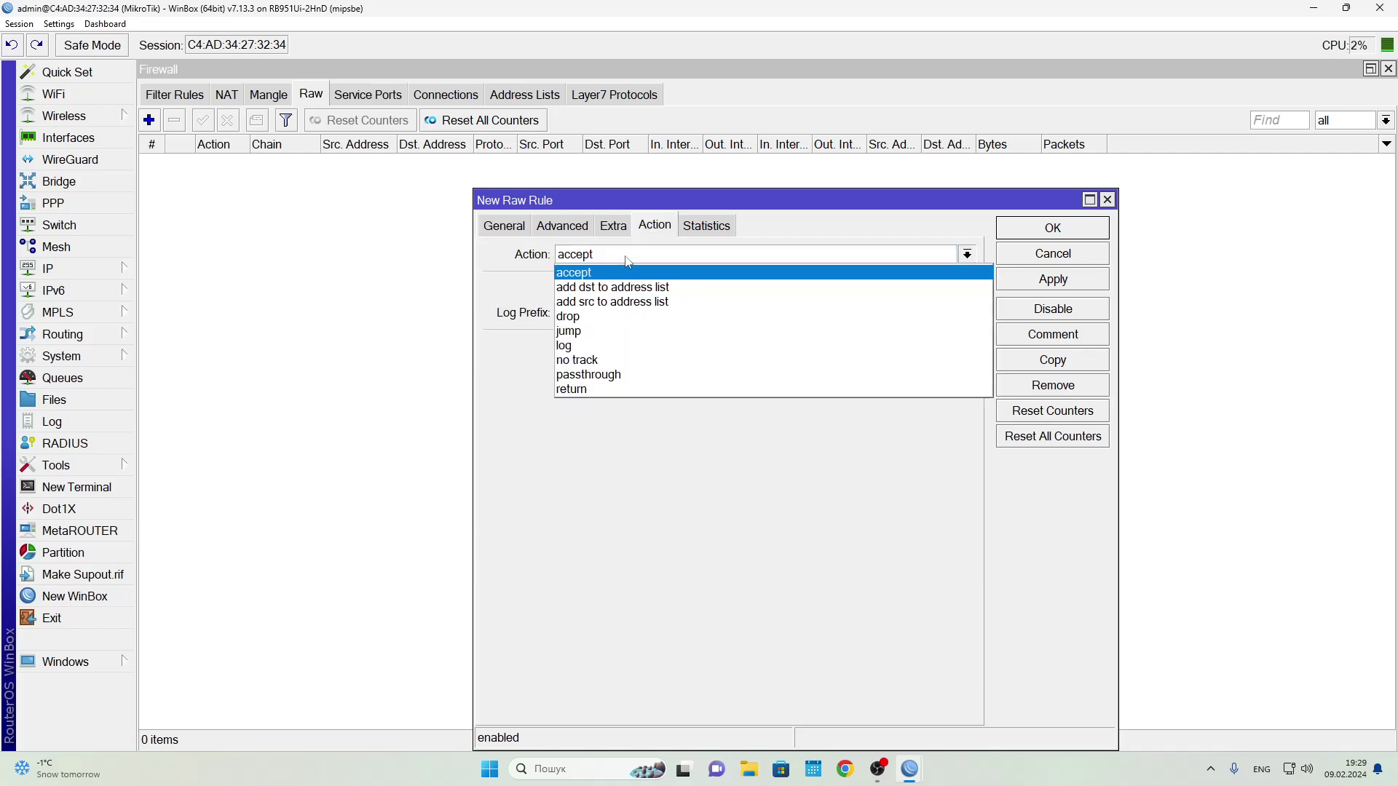
left_click(590, 318)
left_click(1038, 284)
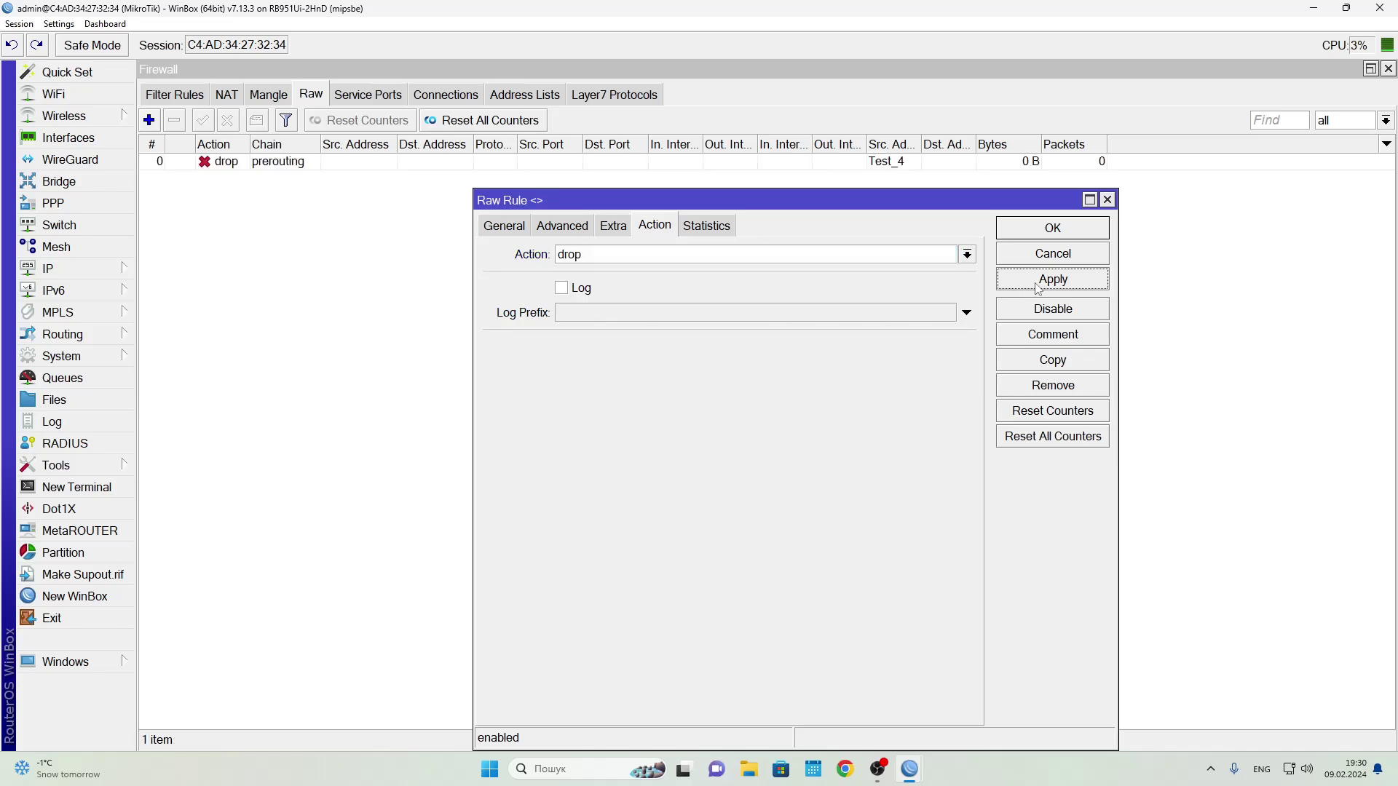
left_click(1029, 232)
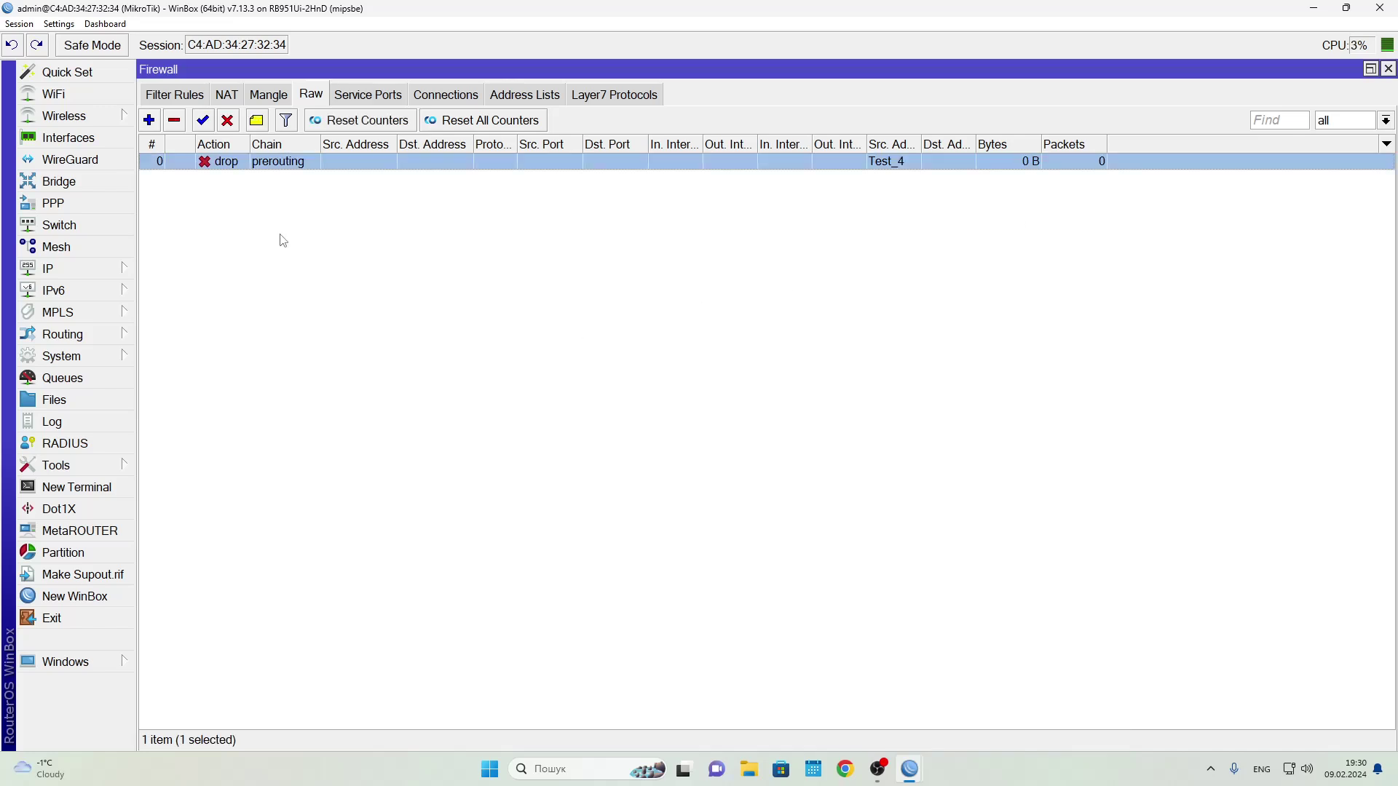
left_click(161, 102)
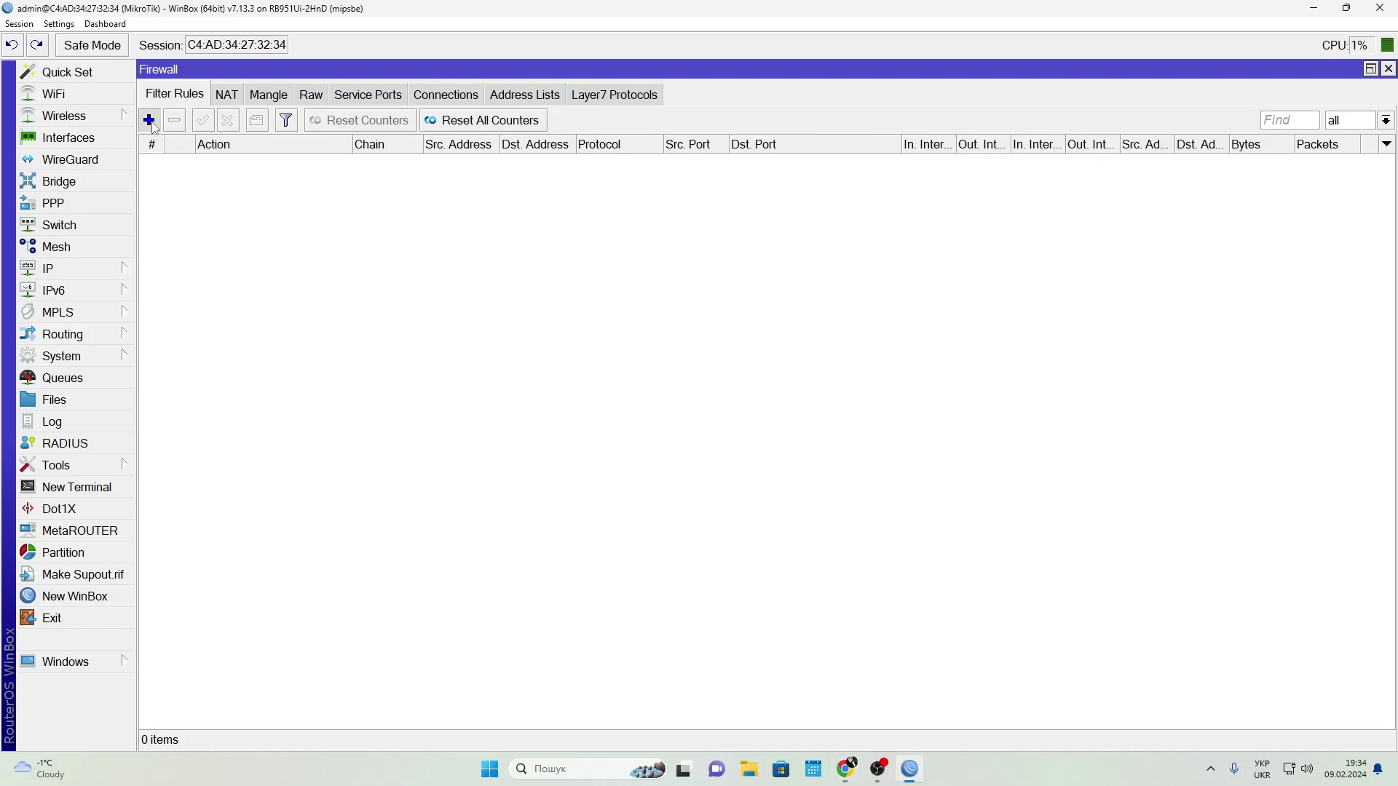
Create a filter rule matching TCP to destination list Test_4, ports 80,443
left_click(150, 120)
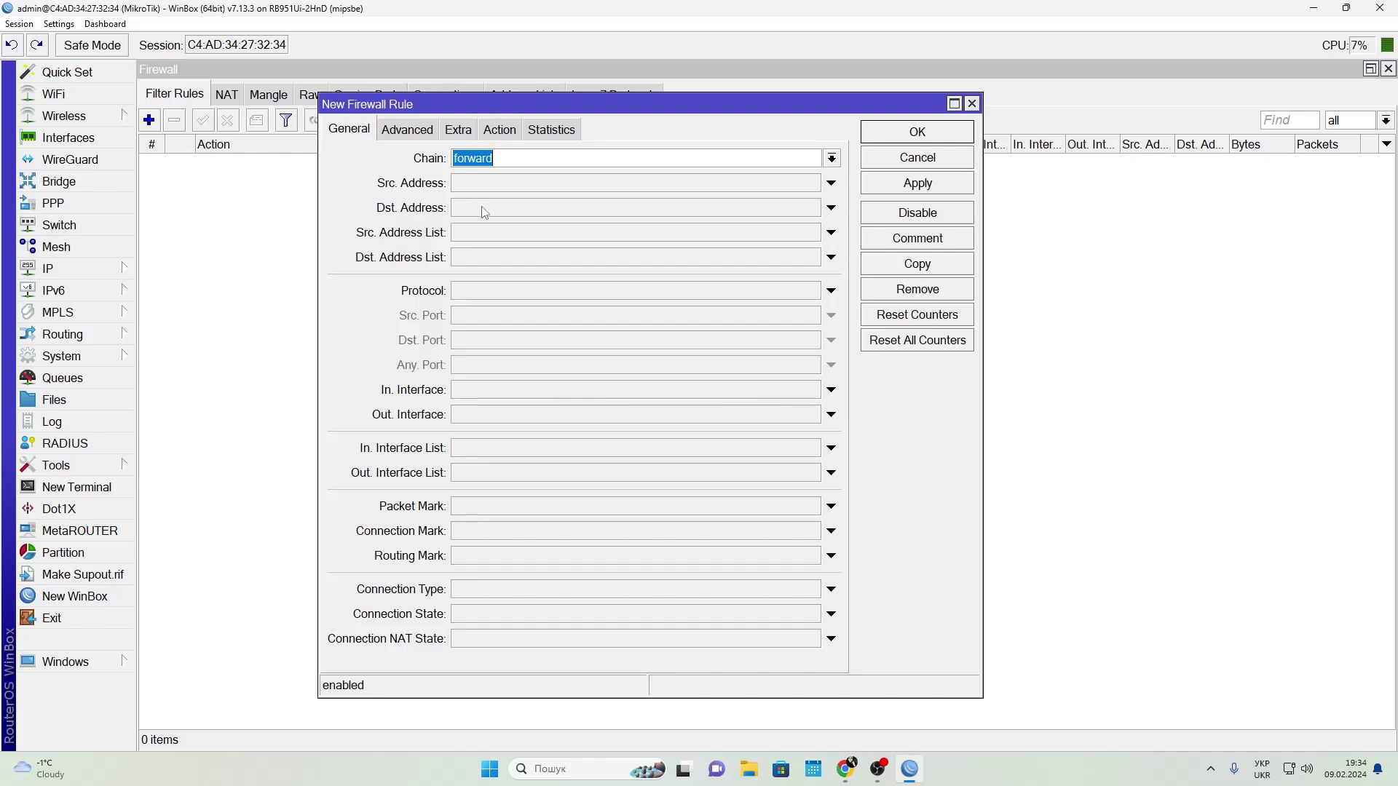
left_click(489, 291)
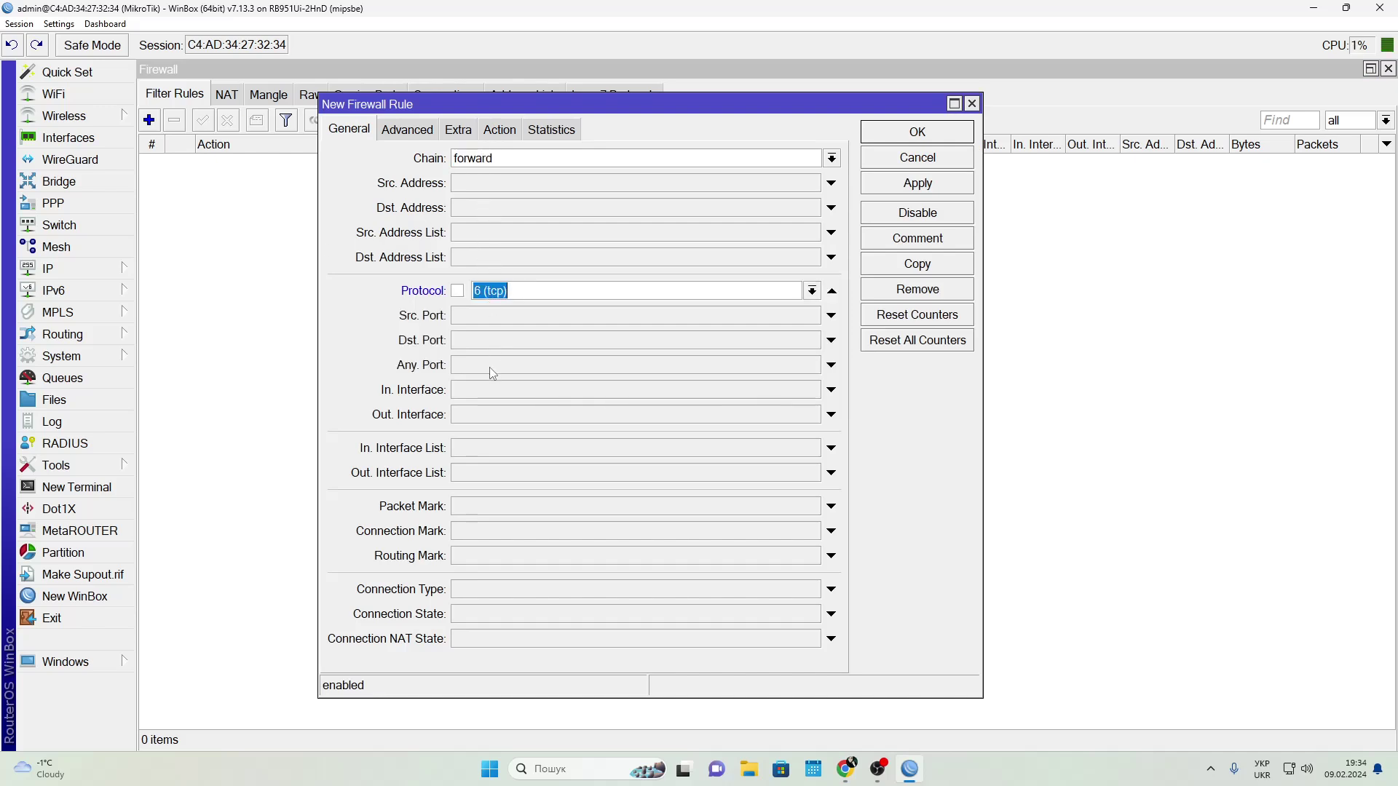
left_click(483, 259)
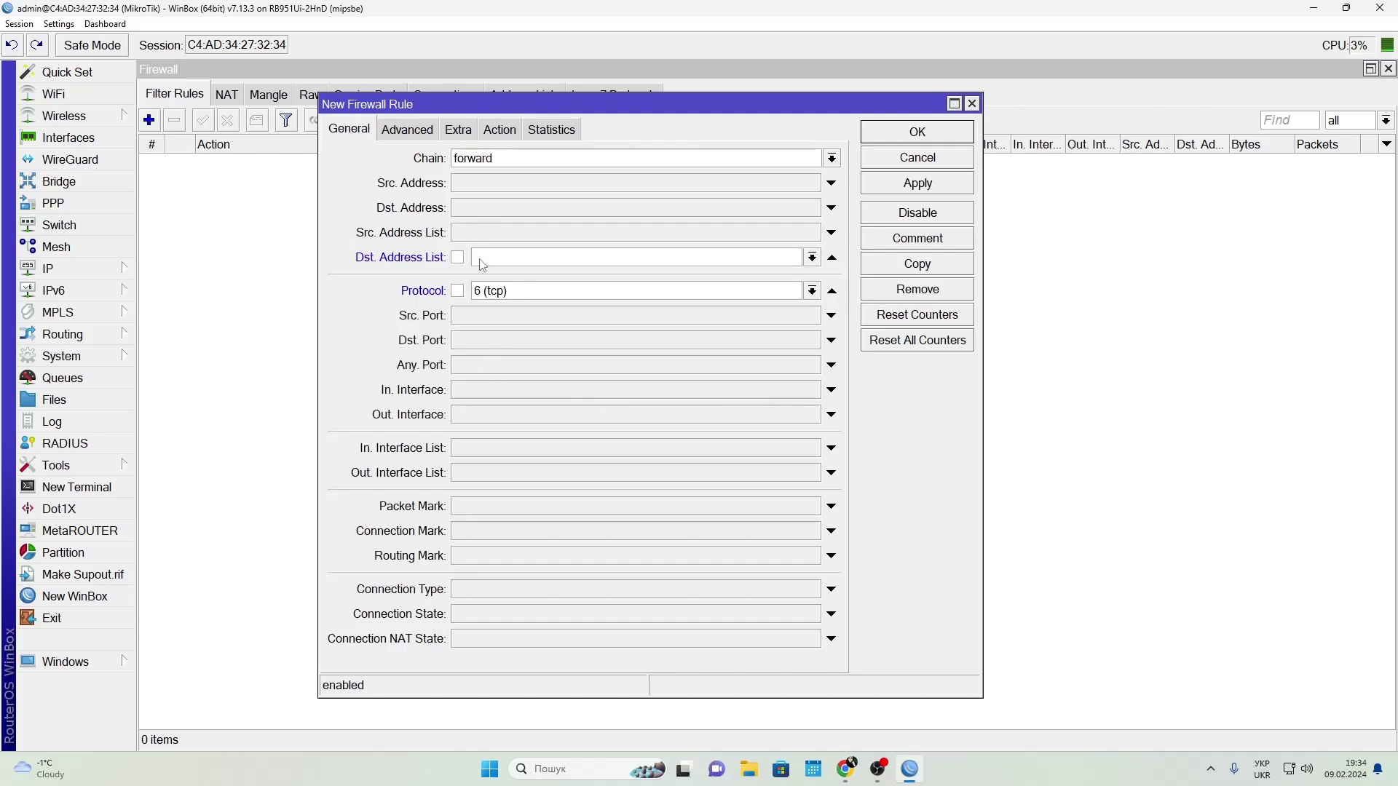
left_click(812, 257)
left_click(555, 317)
left_click(474, 341)
type("80,")
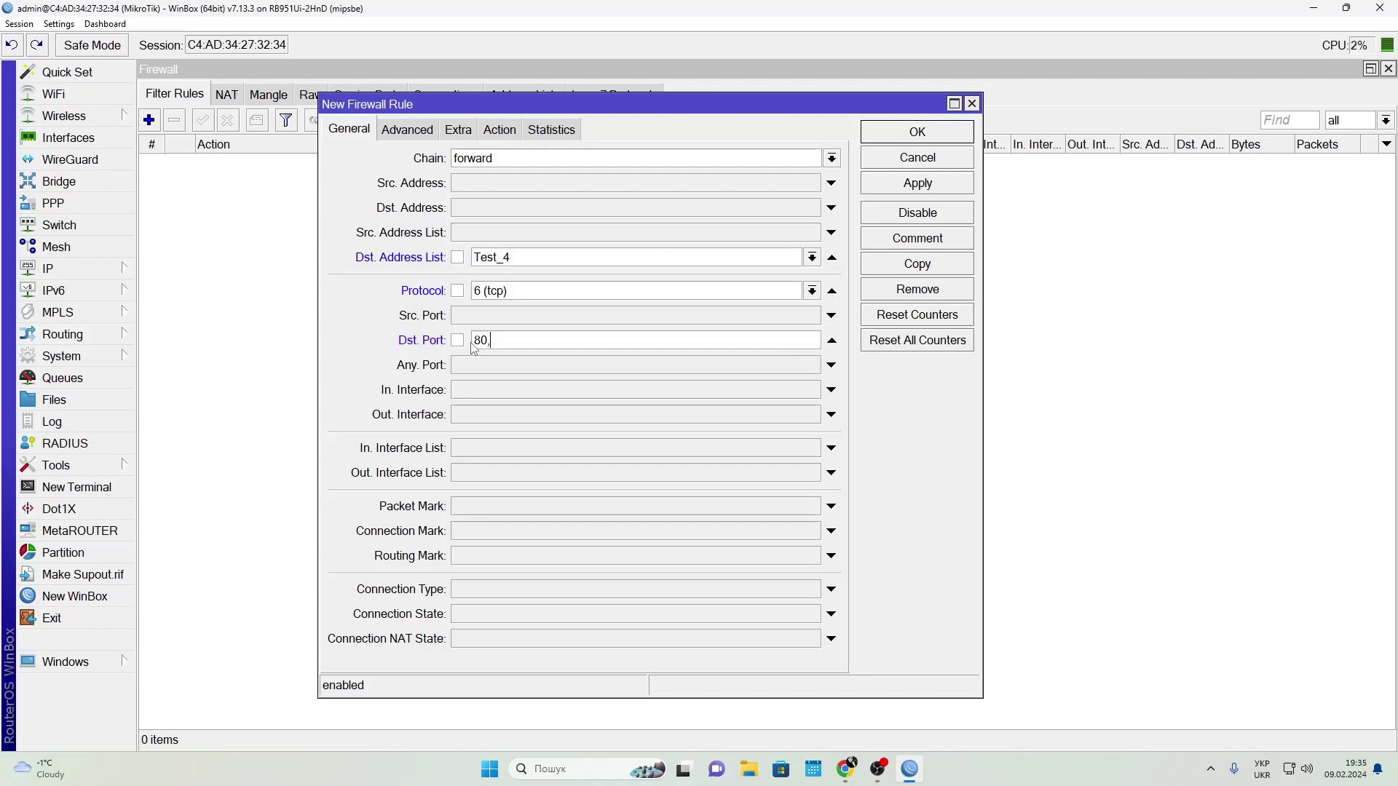
type("443")
Set the rule's action to drop, save it, and try then revert inverting the list match
left_click(499, 129)
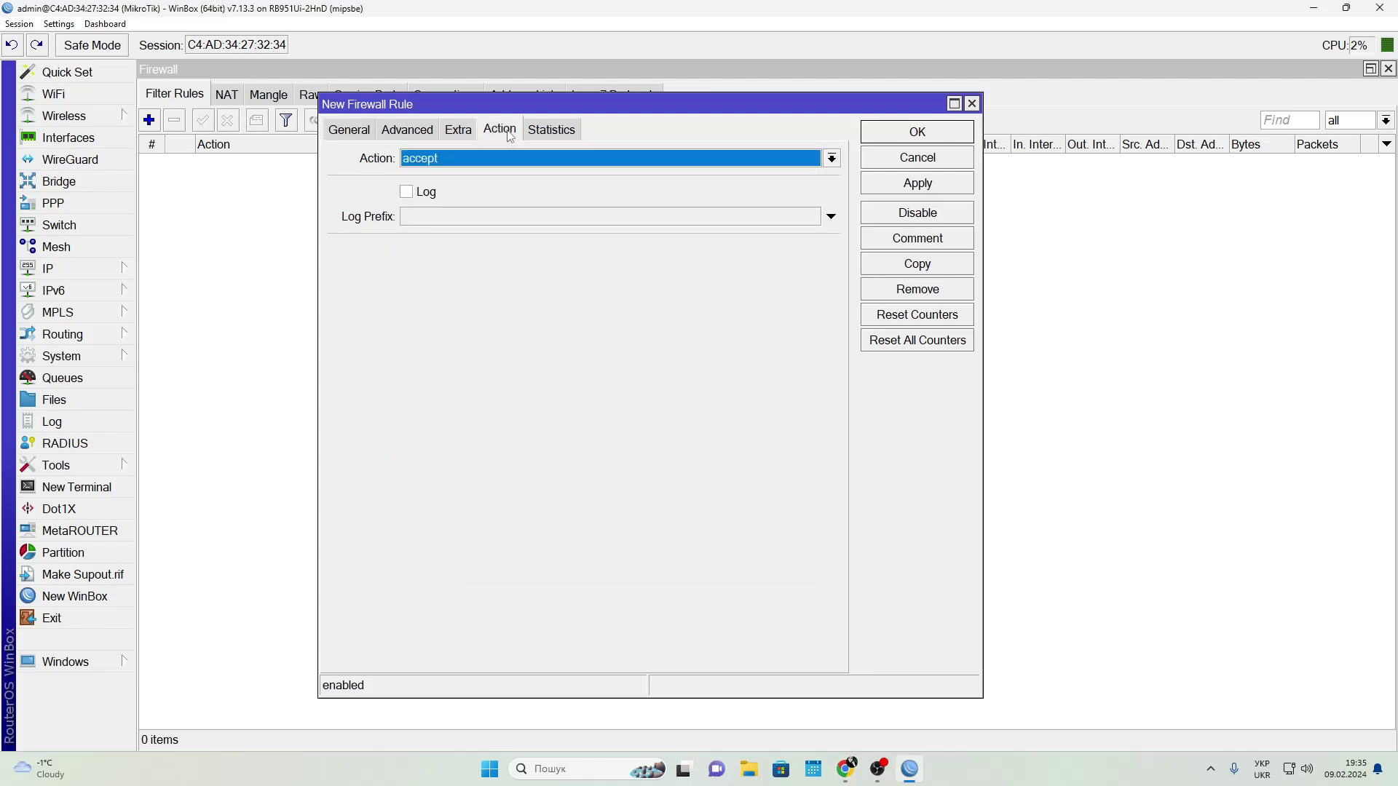
left_click(429, 158)
left_click(413, 220)
left_click(918, 132)
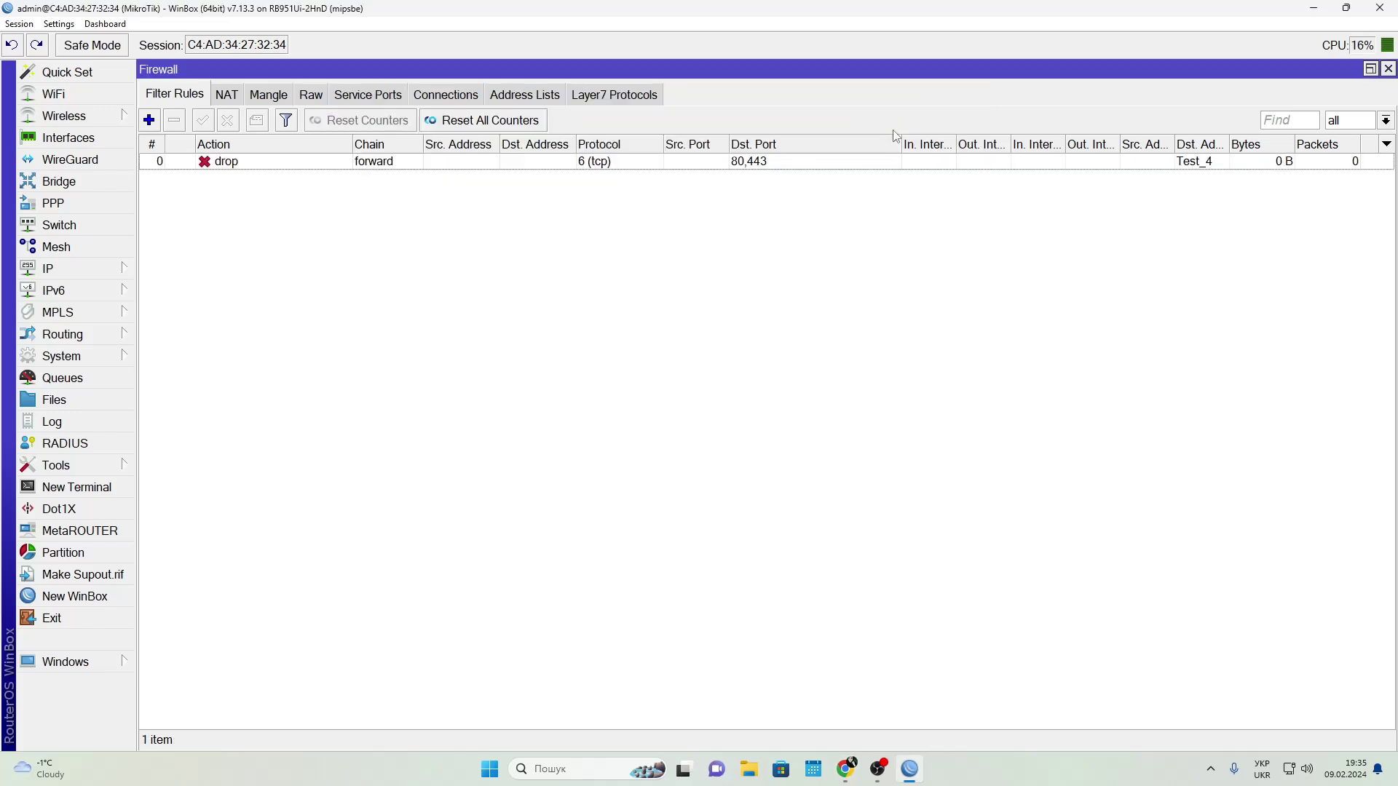
double_click(466, 161)
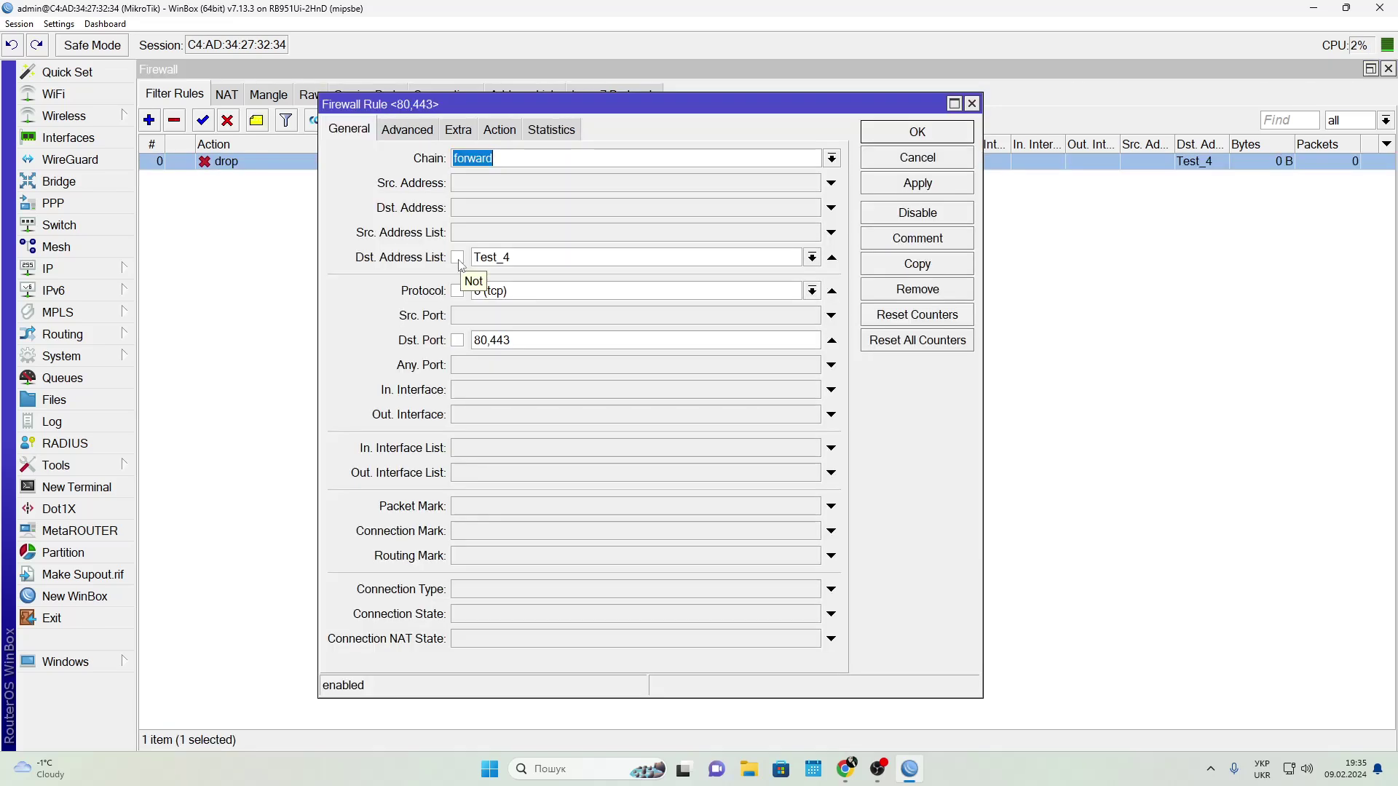
left_click(458, 261)
left_click(459, 258)
Build an input rule matching TCP port 8291 from sources not in the Admin list
left_click(947, 131)
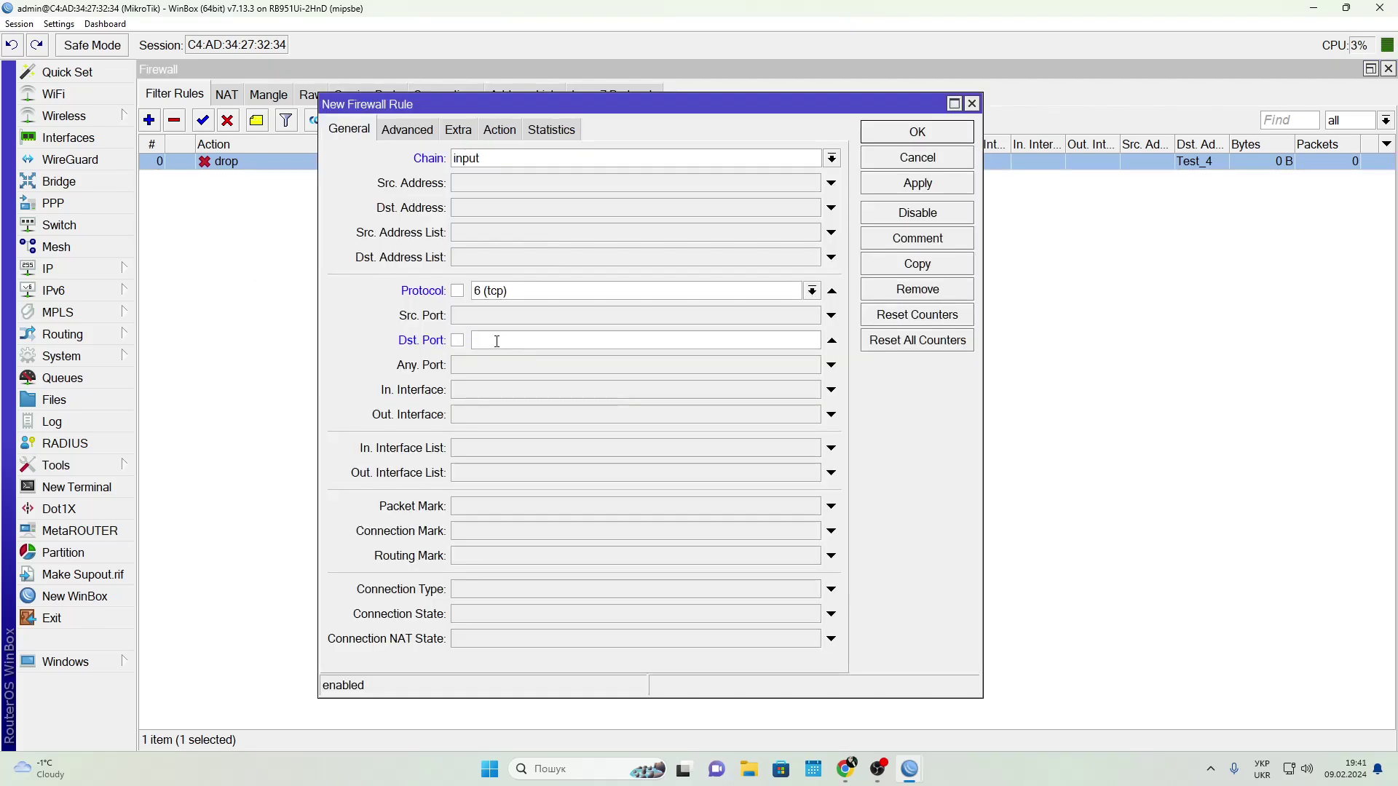
type("8291")
type("Admin")
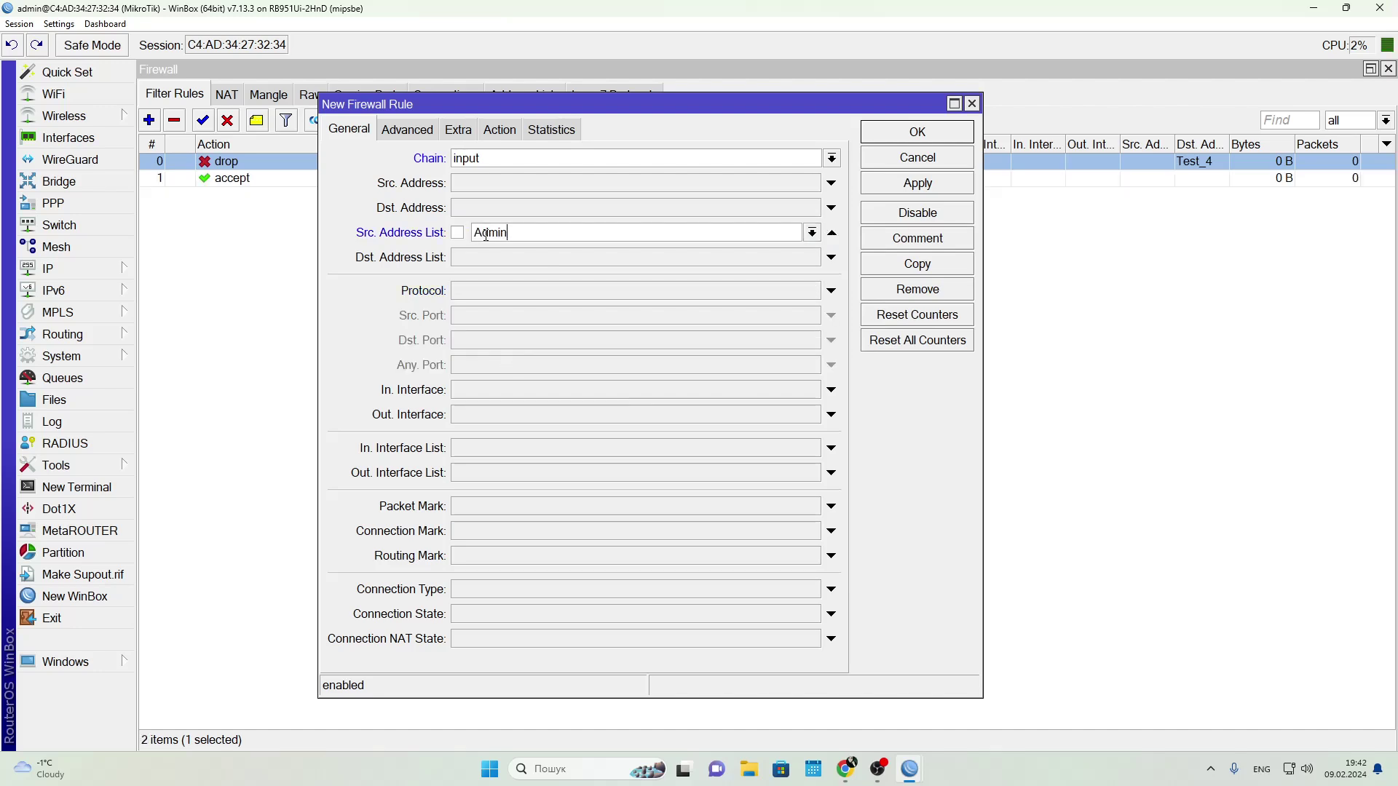
left_click(457, 232)
left_click(470, 292)
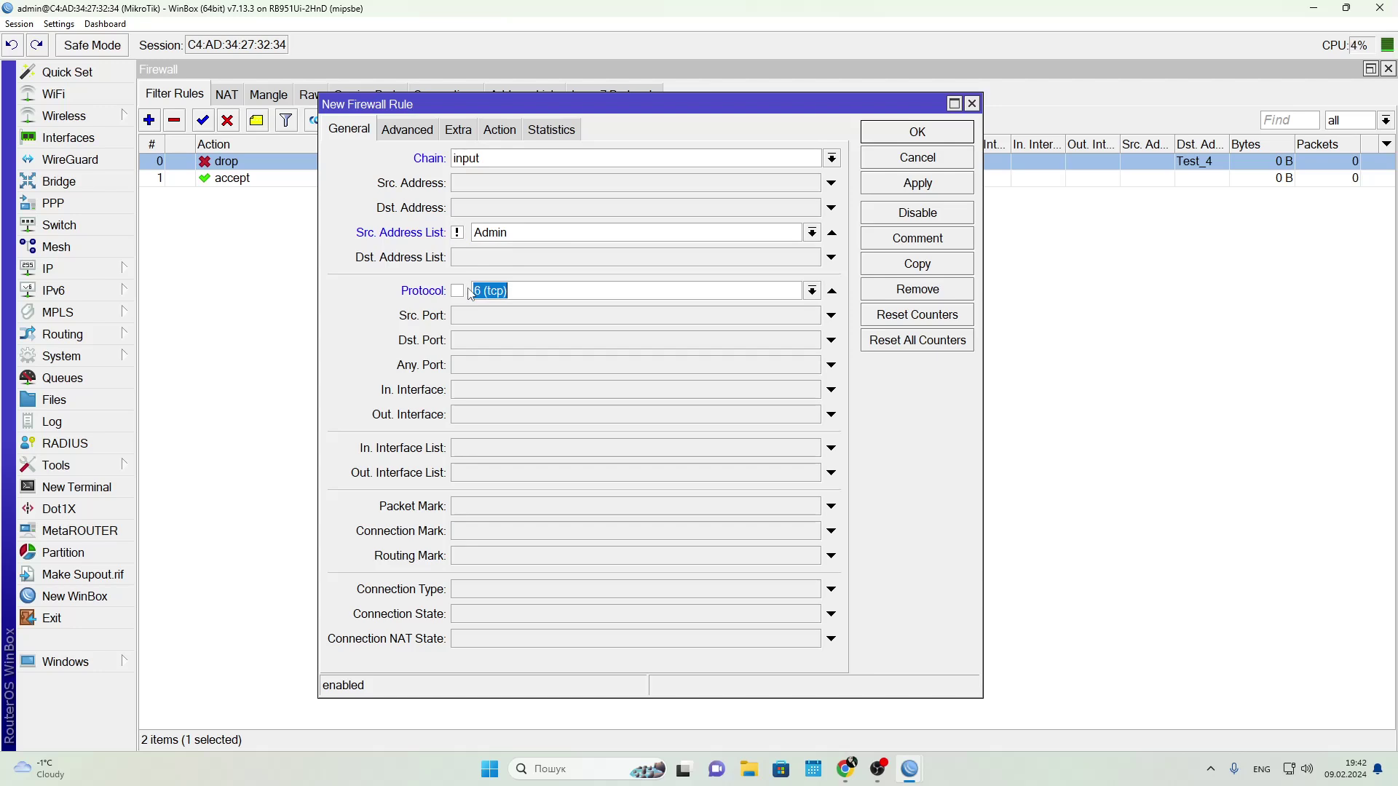
left_click(489, 343)
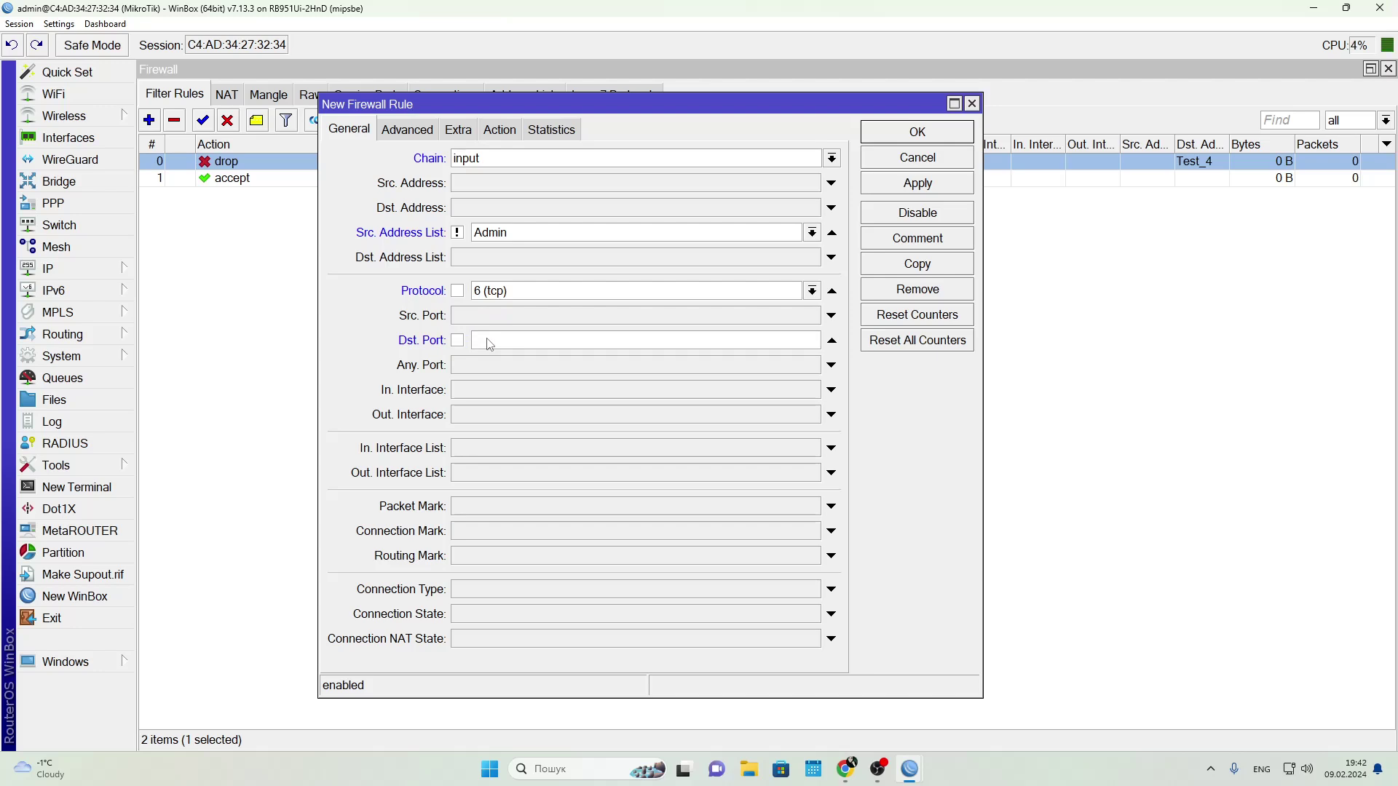
type("8291")
Make the rule add sources to address list ST_1 with a one-hour timeout
left_click(500, 129)
left_click(451, 158)
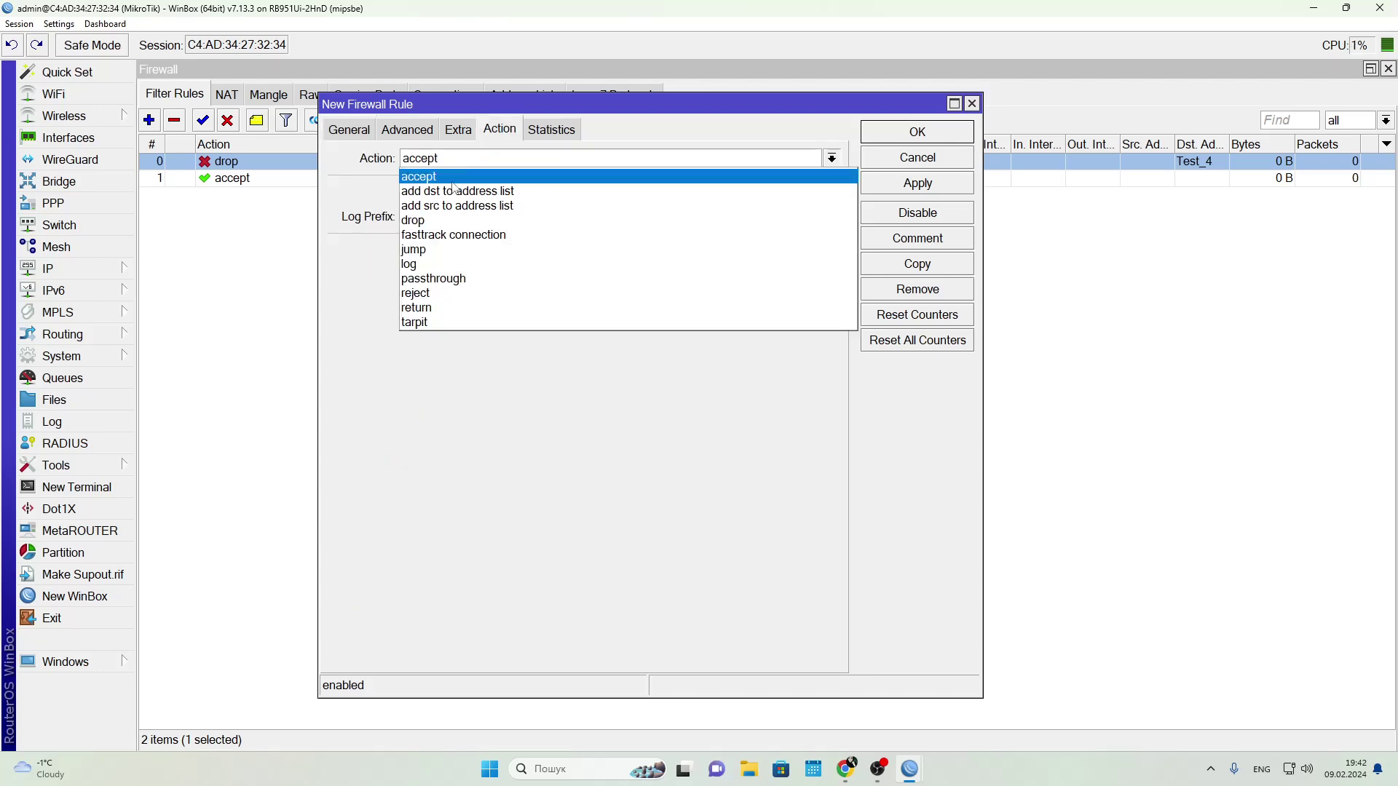
left_click(450, 206)
left_click(431, 251)
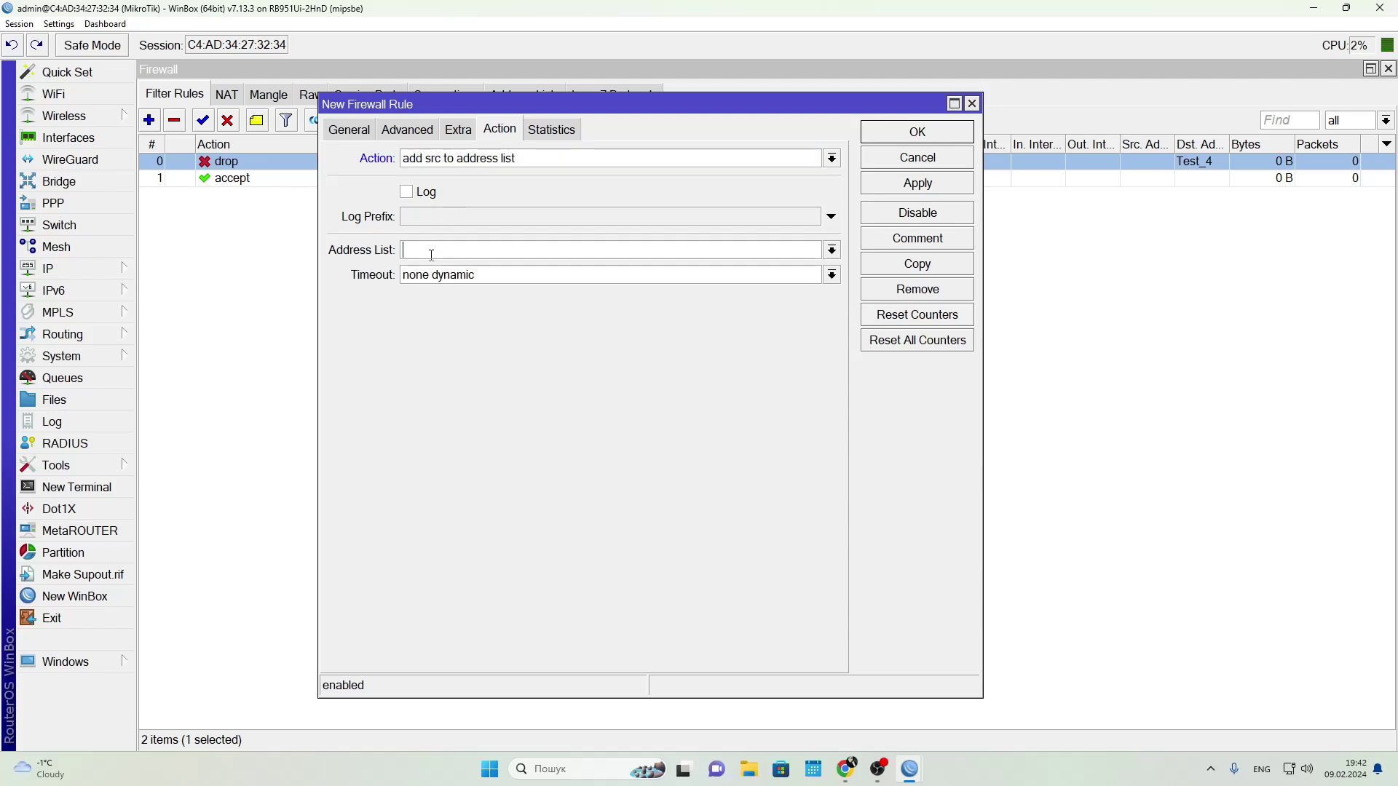
type("ST_1")
key("Tab")
type("01:00:00")
left_click(881, 187)
Move the !Admin rule above accept, then start an input rule for TCP port 8291
left_click(900, 136)
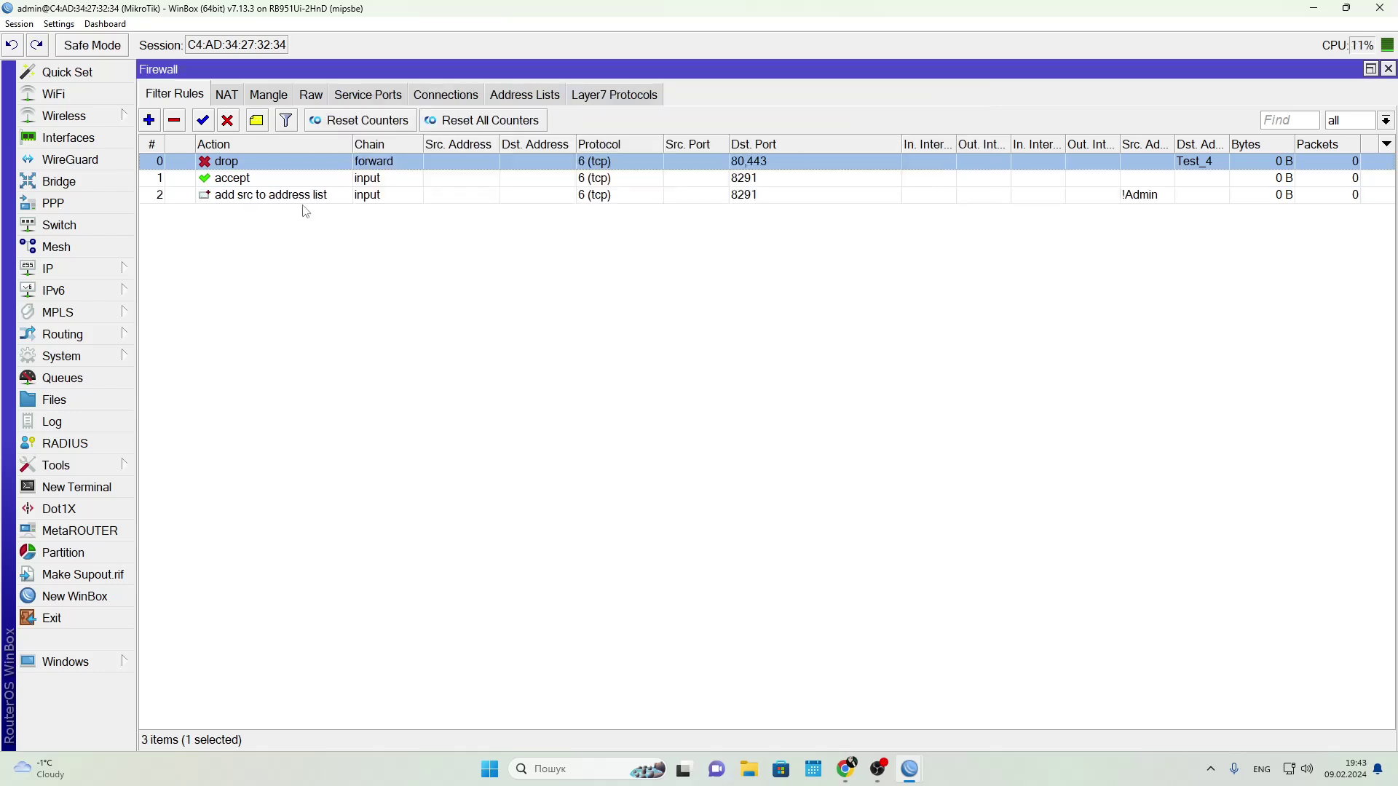
left_click_drag(228, 197, 229, 180)
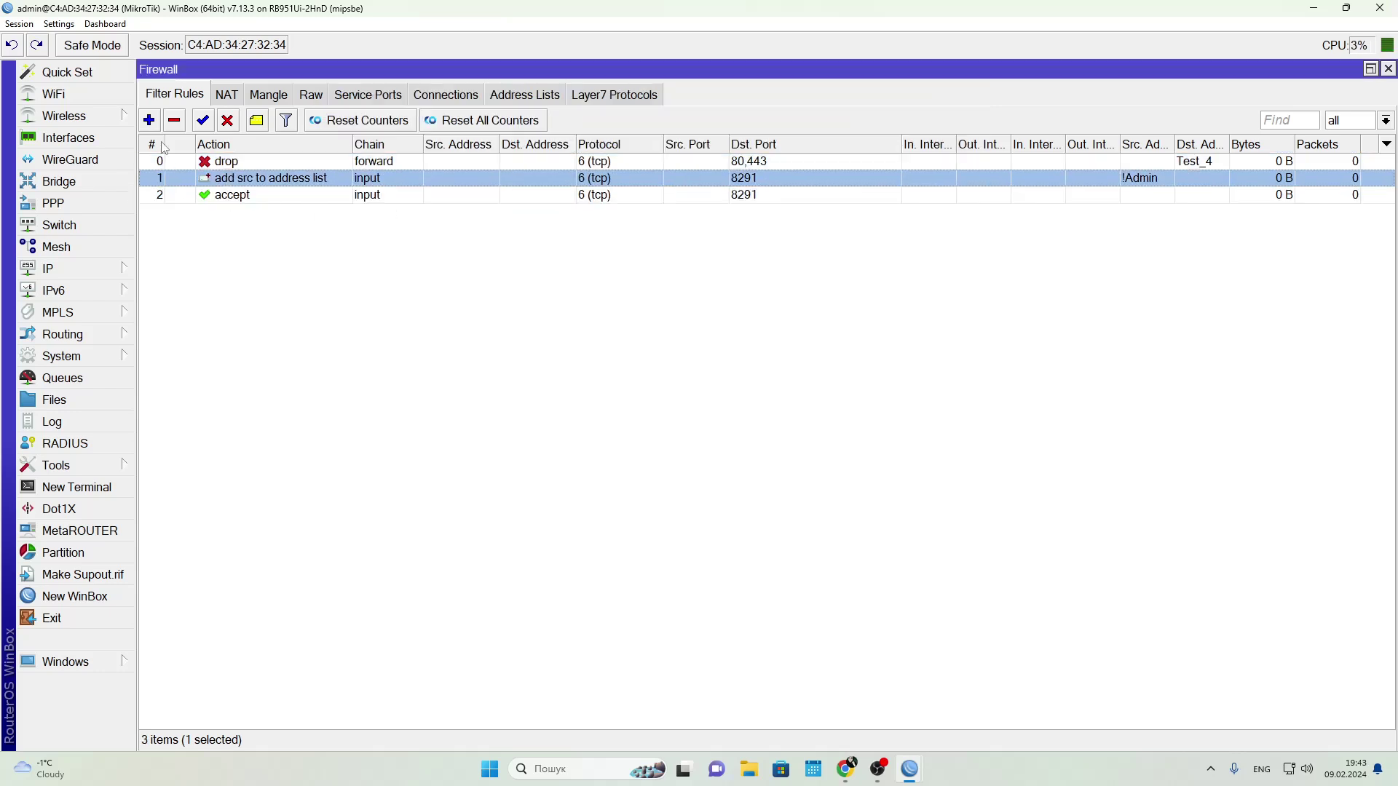
left_click(148, 120)
left_click(344, 131)
left_click(836, 161)
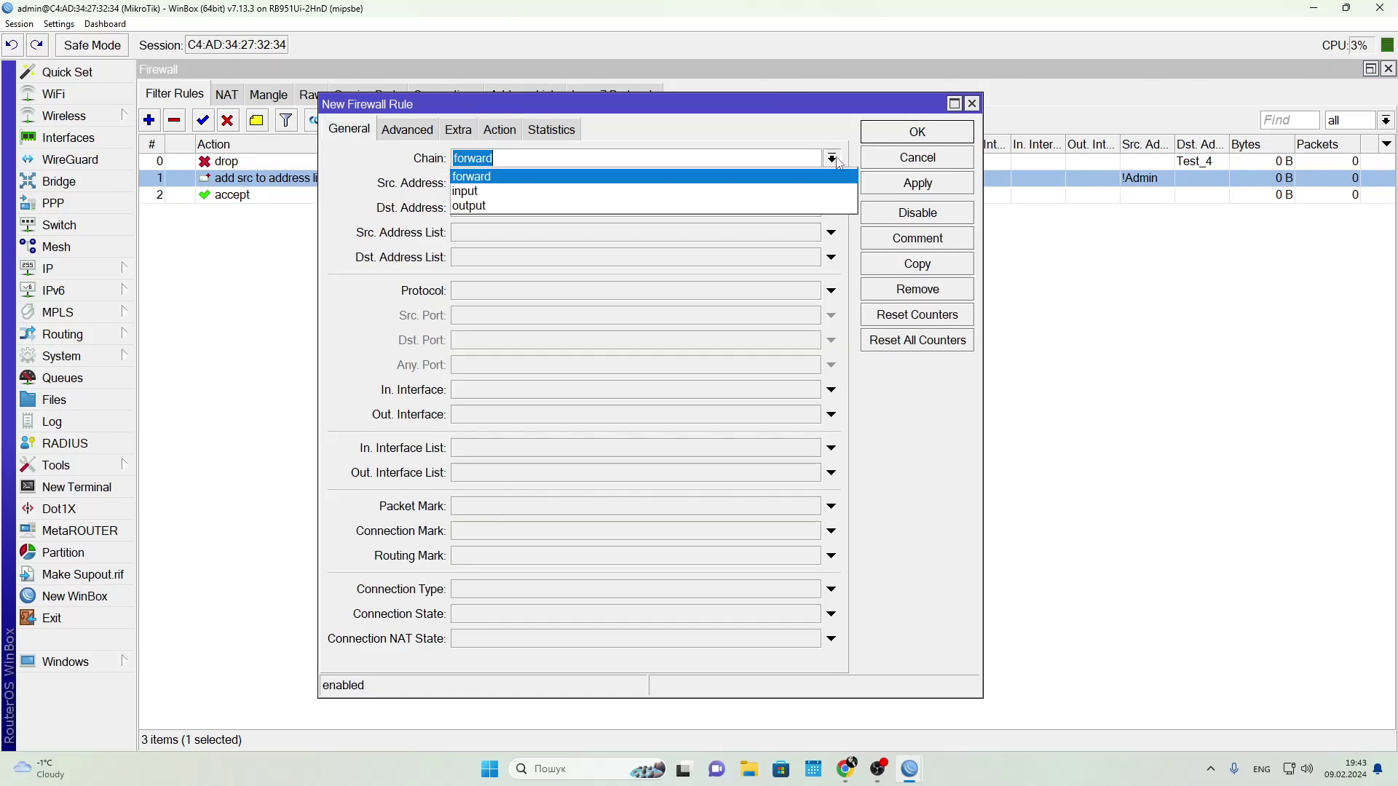
left_click(750, 192)
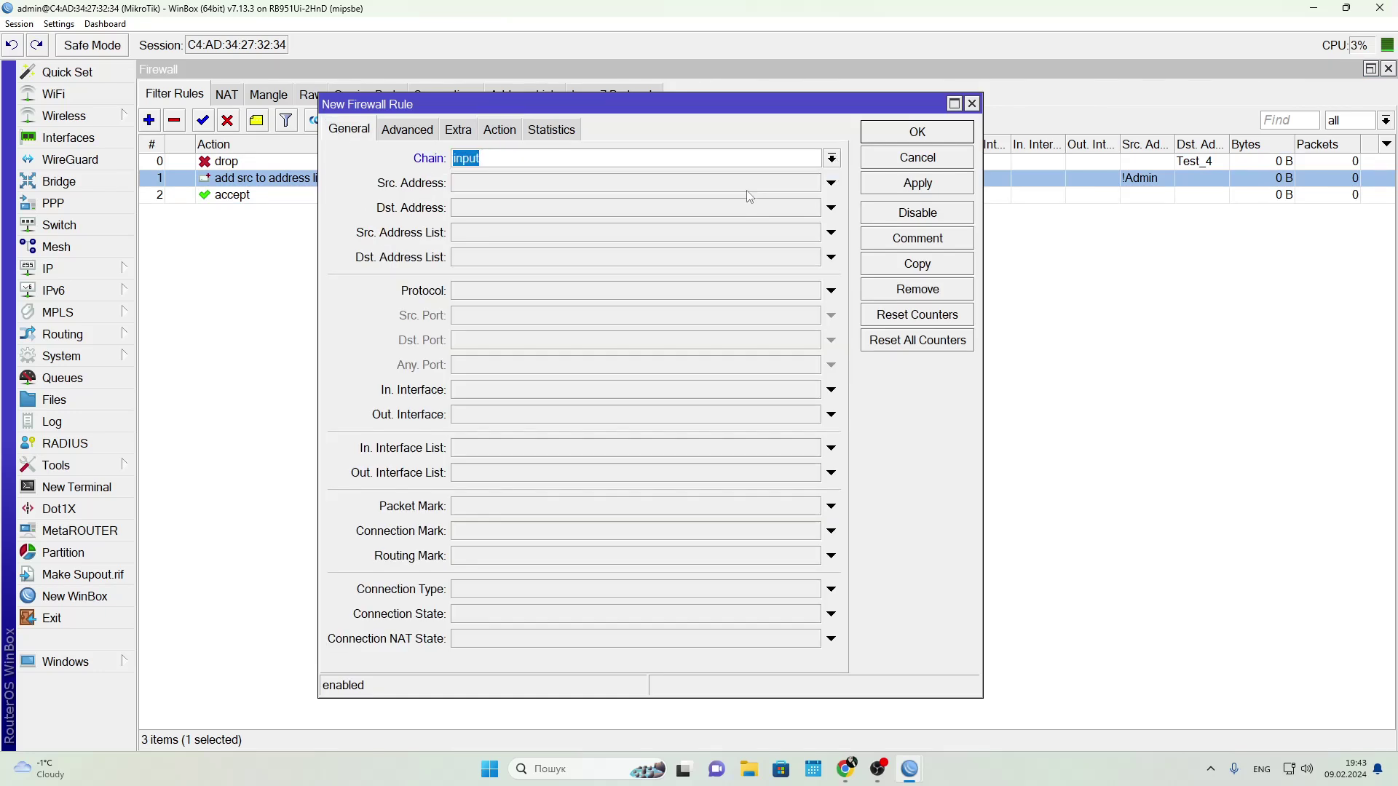
left_click(507, 294)
left_click(488, 343)
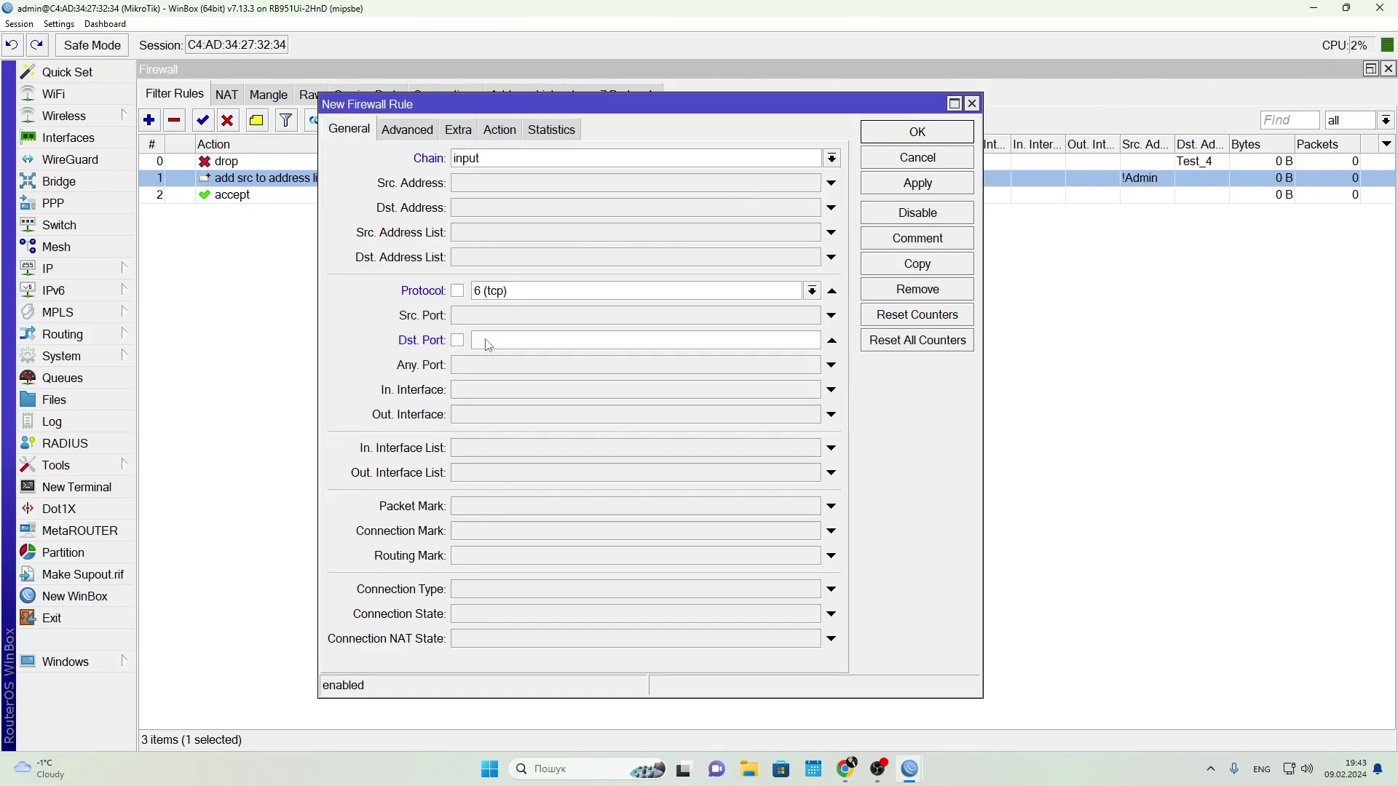
type("8291")
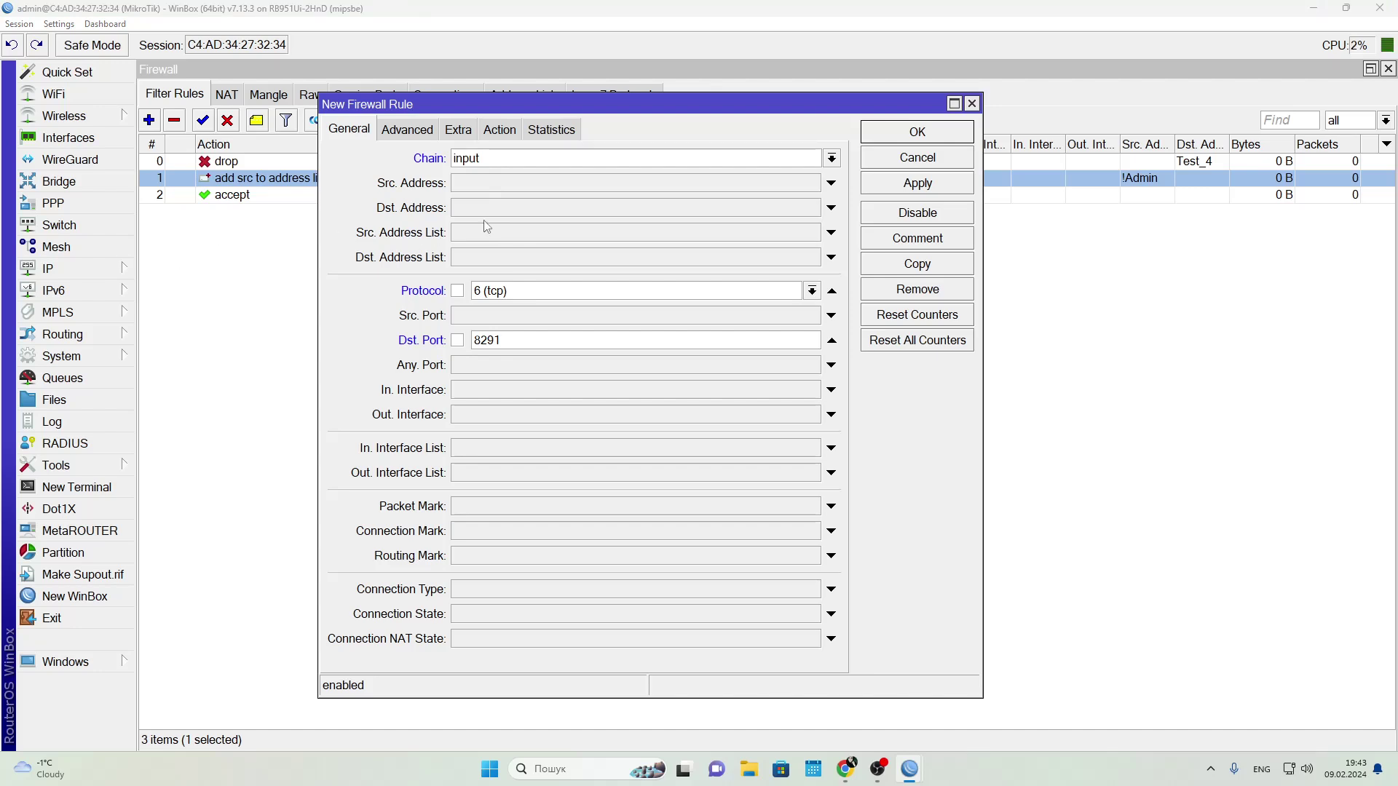
Match source list ST_1 and choose the add-src-to-address-list action
left_click(830, 232)
left_click(812, 232)
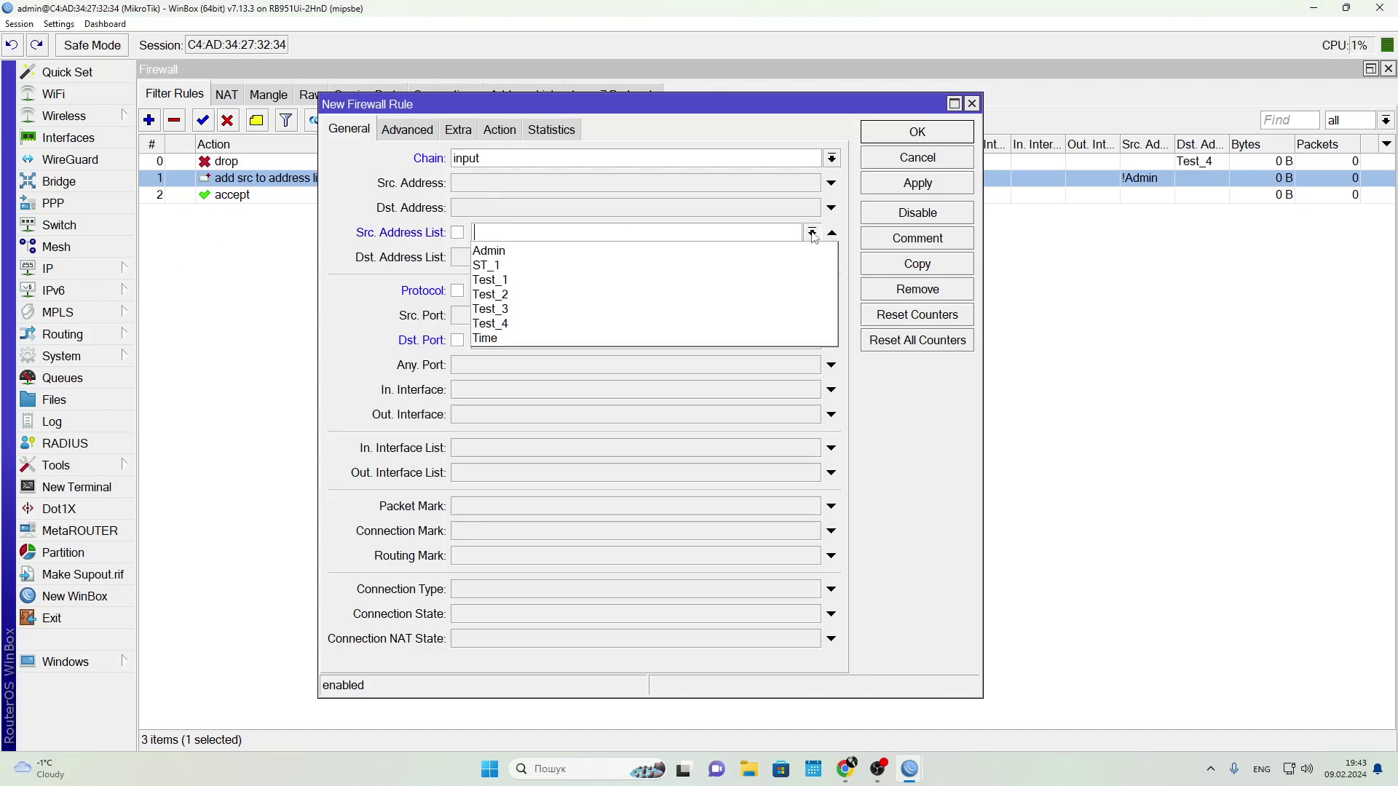
left_click(621, 265)
left_click(499, 130)
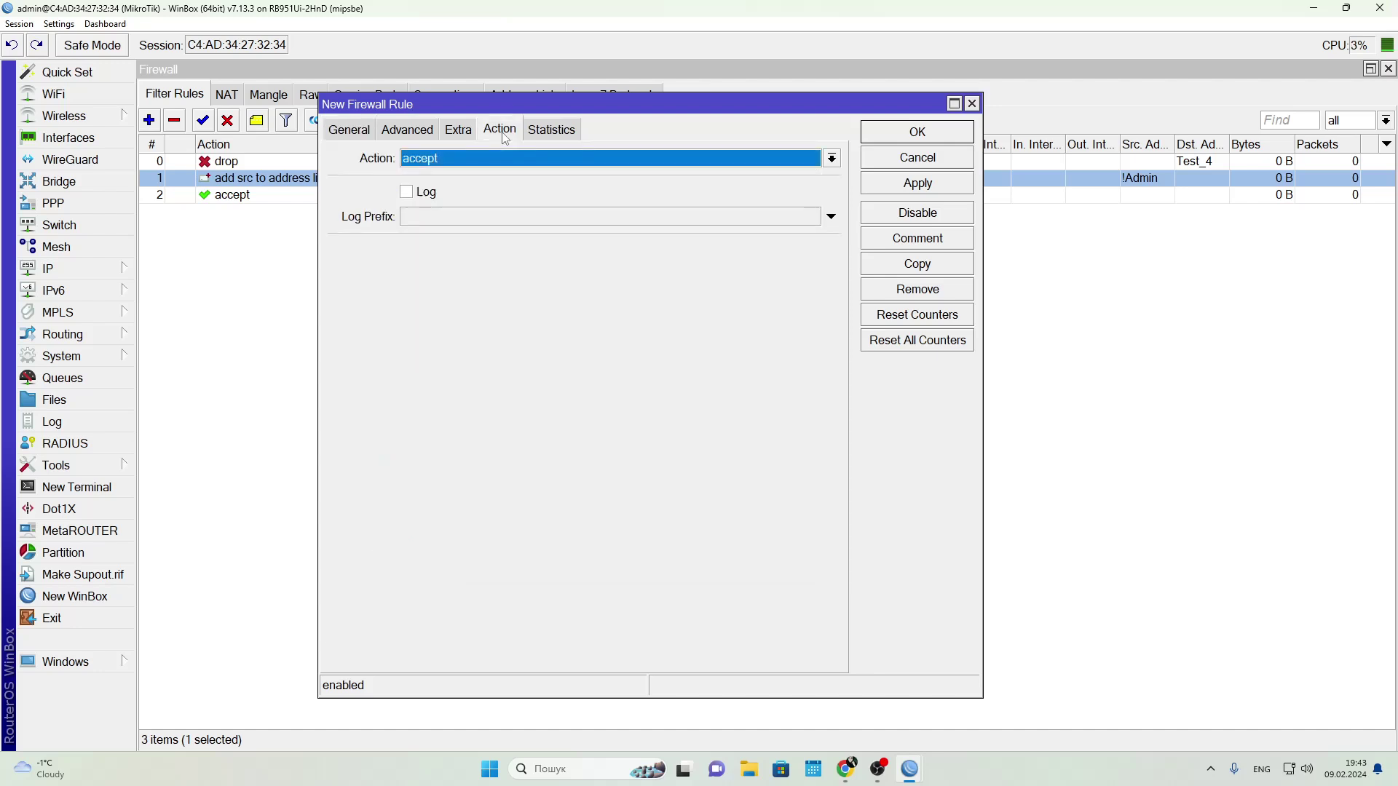
left_click(446, 164)
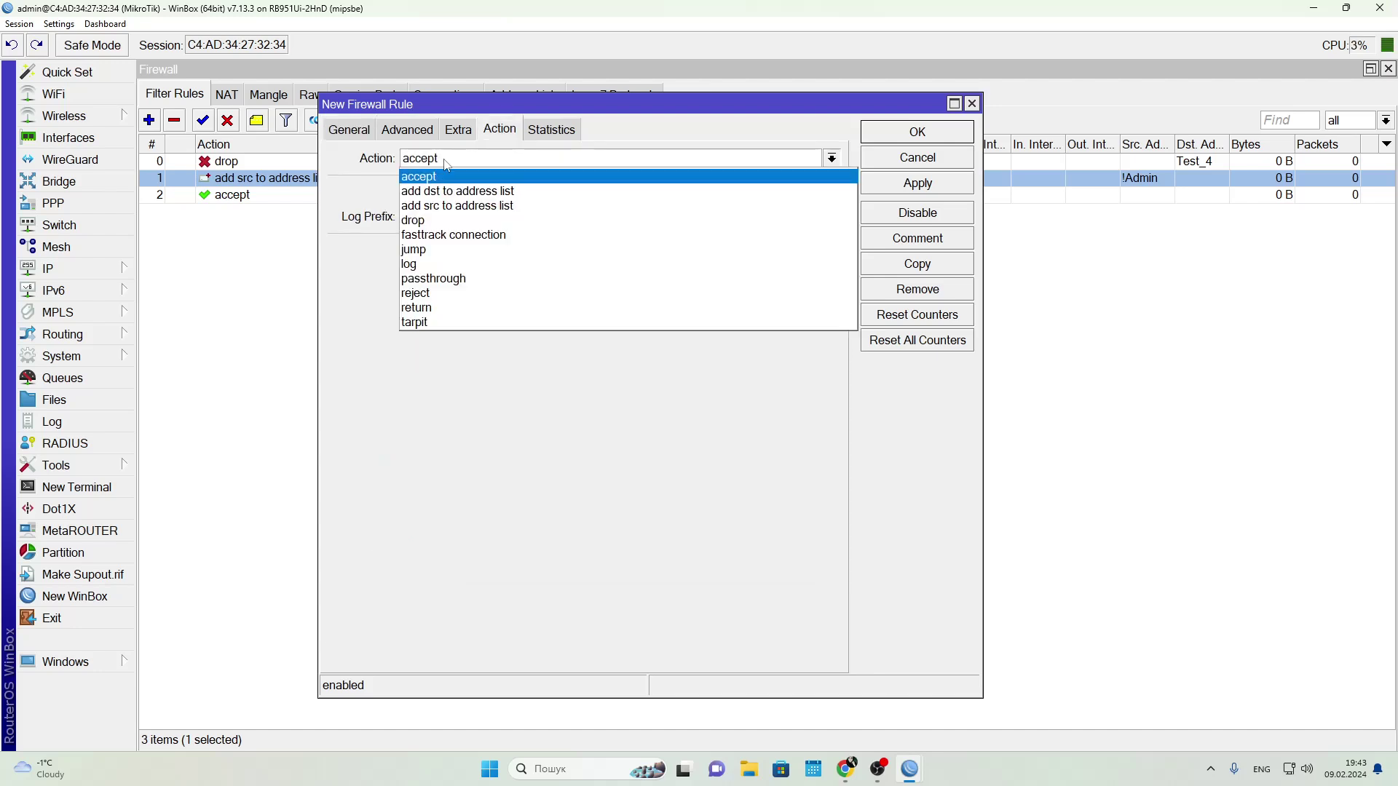
left_click(442, 208)
Target a static DROP list, save the rule, and drag it to the top
left_click(431, 250)
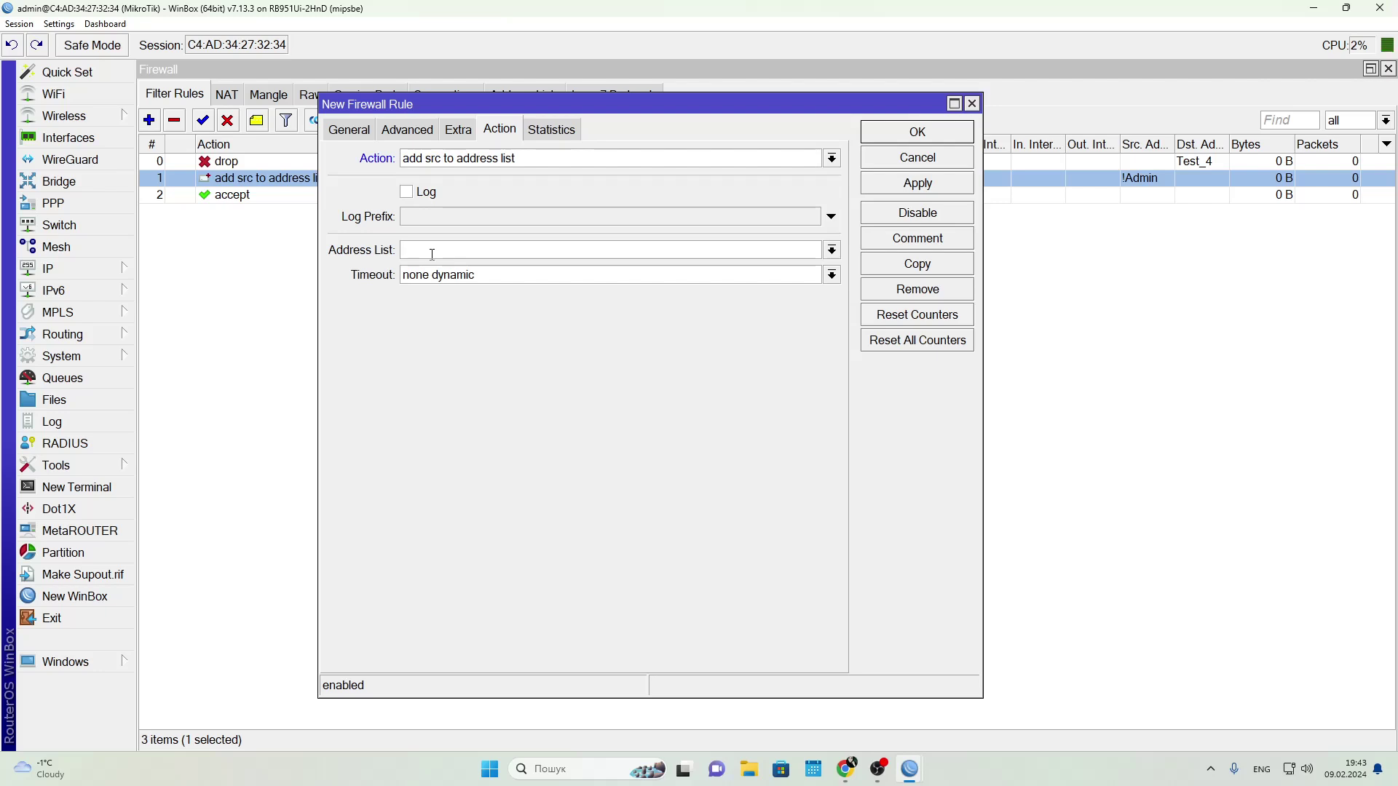
type("DROP")
left_click(832, 275)
left_click(785, 303)
left_click(874, 183)
left_click(892, 135)
left_click(225, 212)
left_click_drag(225, 211, 243, 183)
Add a raw rule with source list DROP and action drop, then view Address Lists
left_click(311, 94)
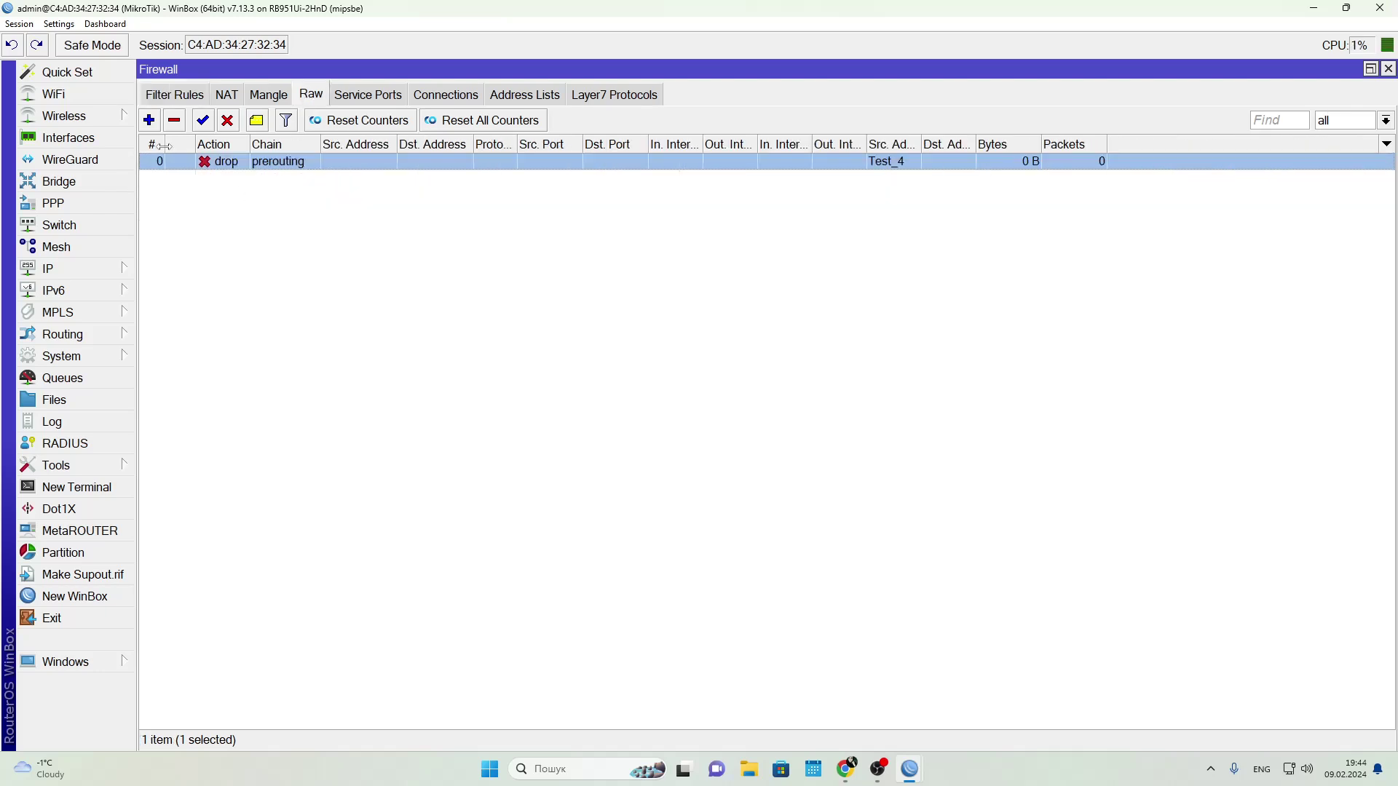
left_click(149, 120)
left_click(948, 329)
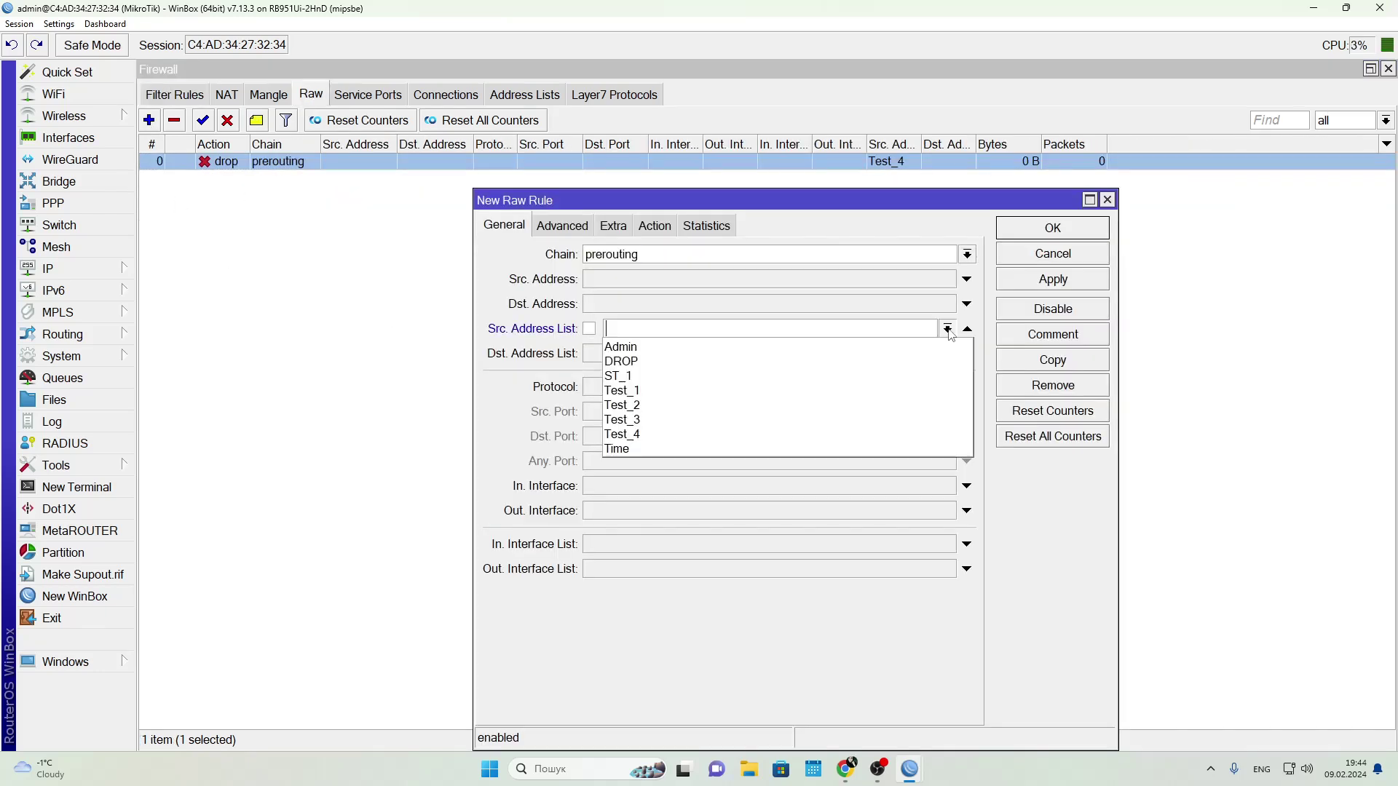
left_click(817, 363)
left_click(654, 225)
left_click(640, 253)
left_click(615, 321)
left_click(1020, 235)
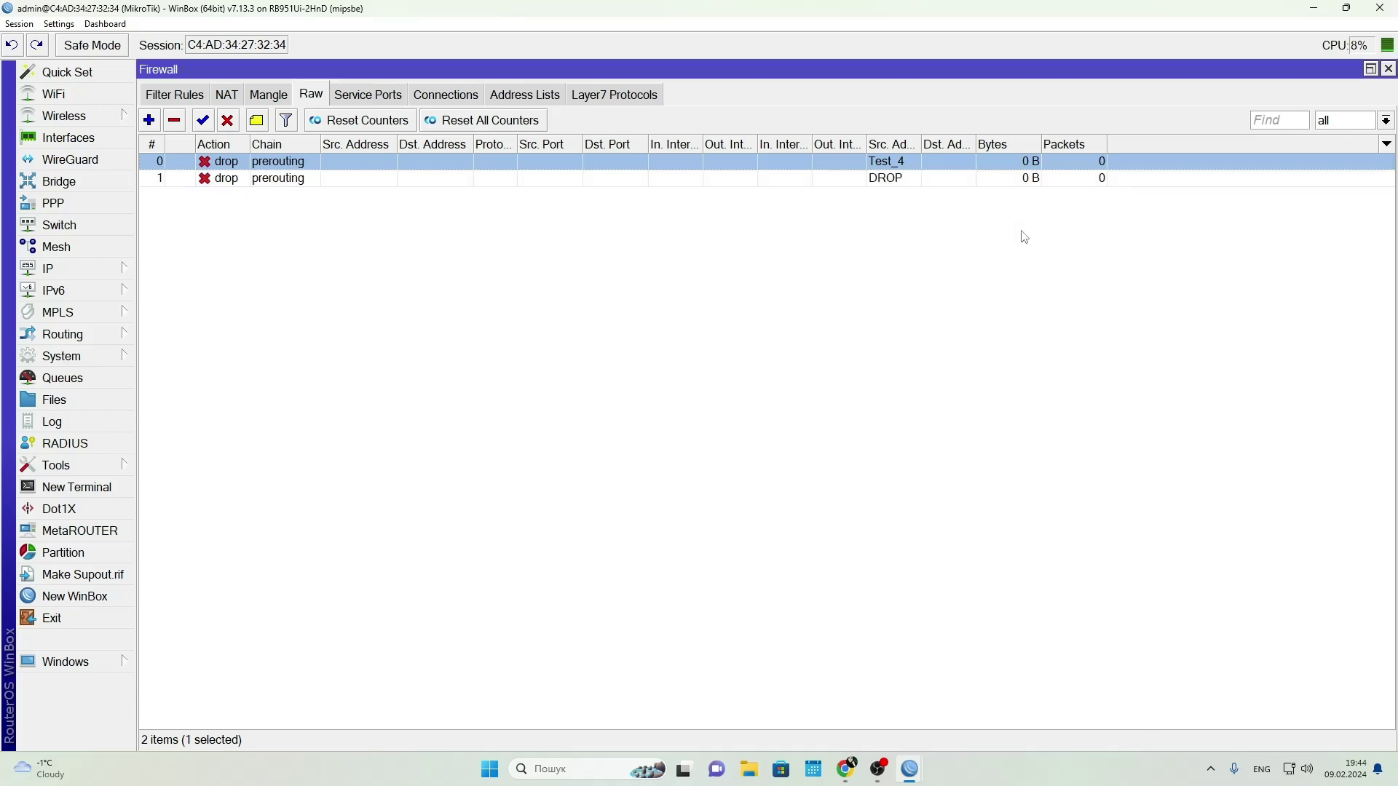
left_click(524, 96)
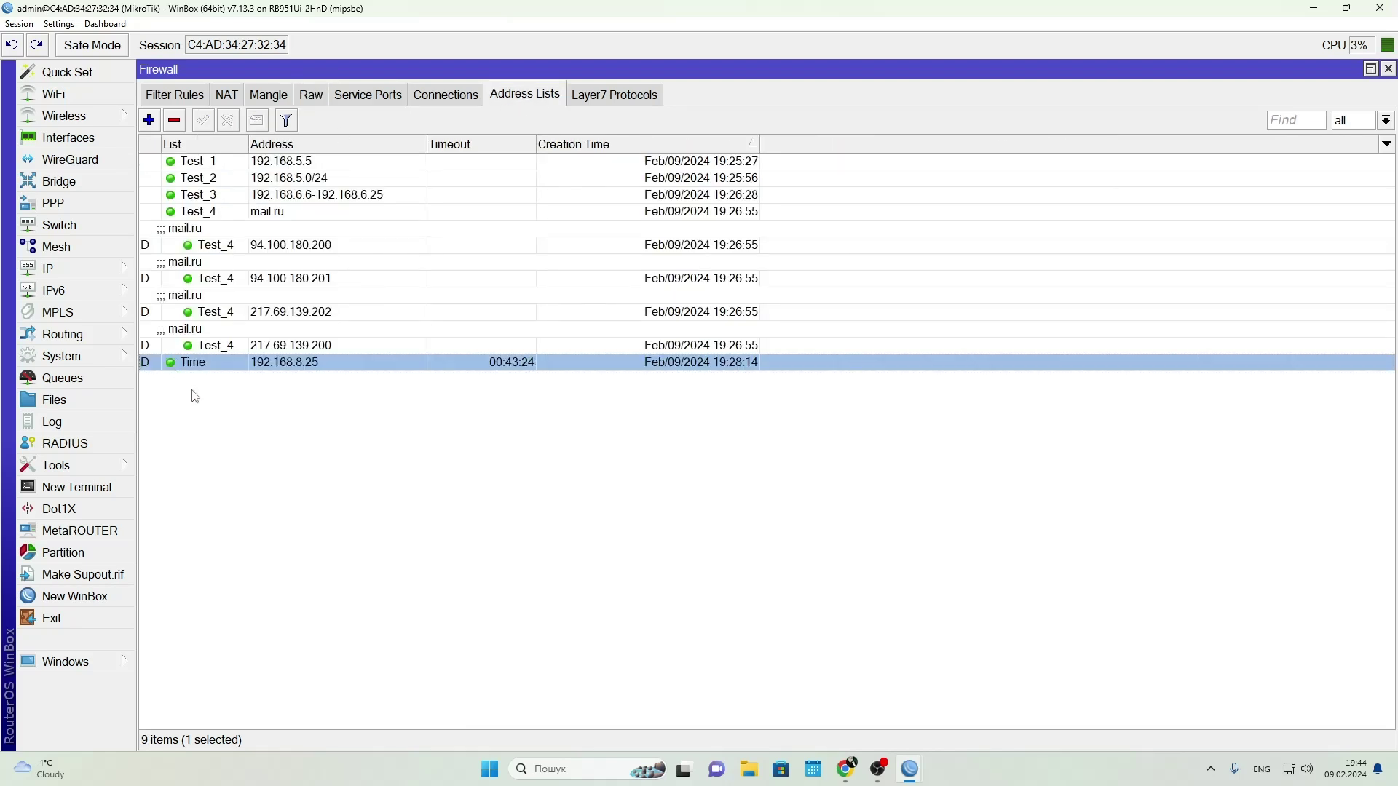
Create a new address list entry for 192.168.1.0/24 in the Admin list and save it
left_click(177, 100)
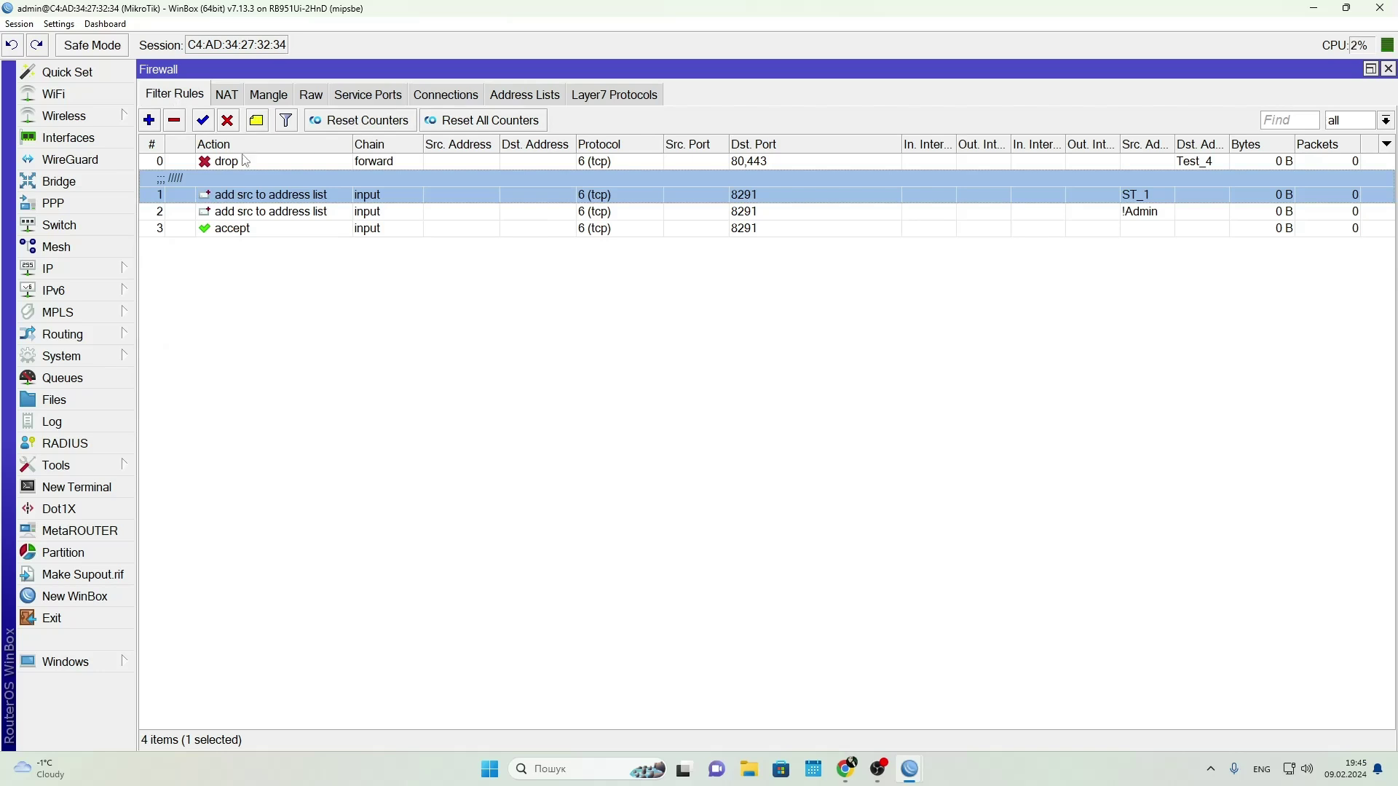
left_click(524, 96)
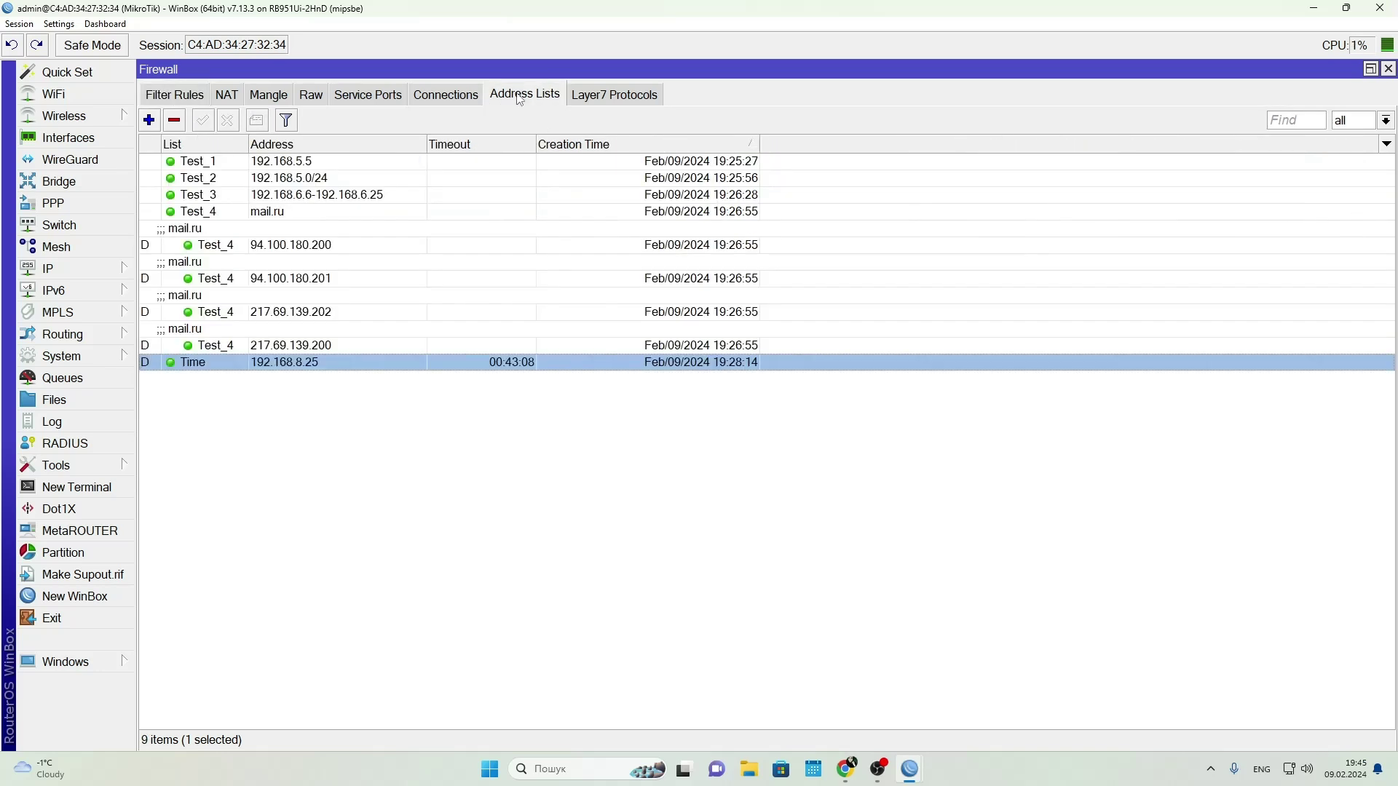
left_click(150, 121)
left_click(650, 219)
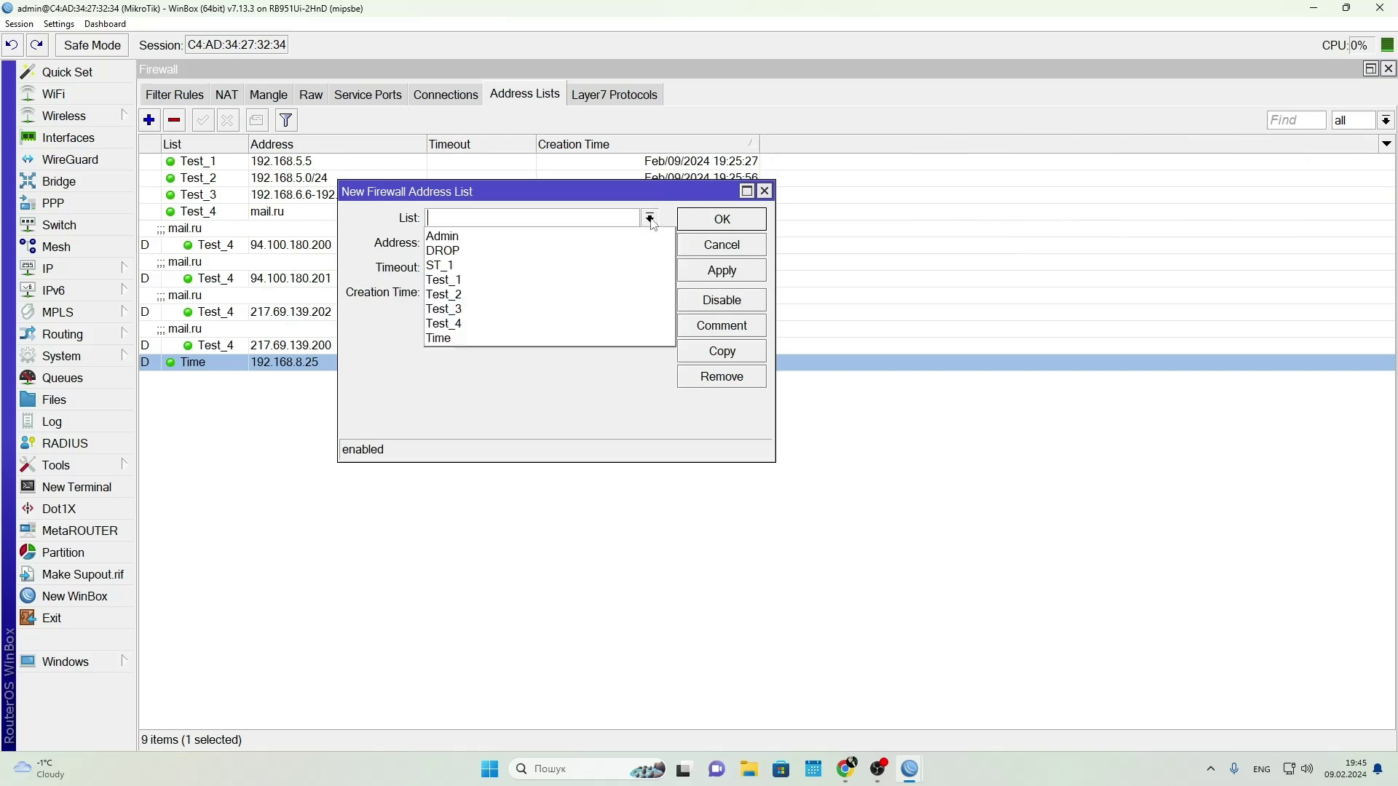
left_click(478, 241)
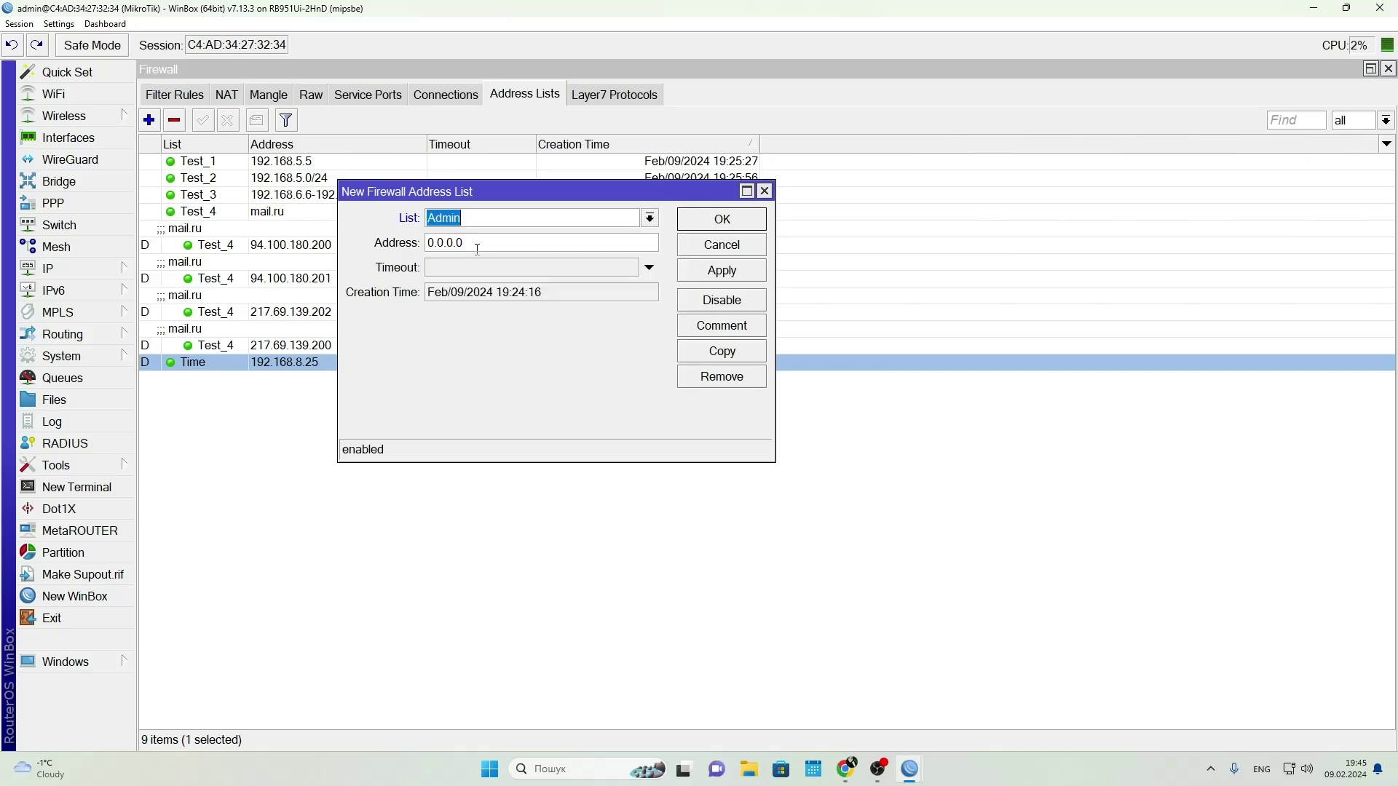
key("Tab")
type("192.168.1.0")
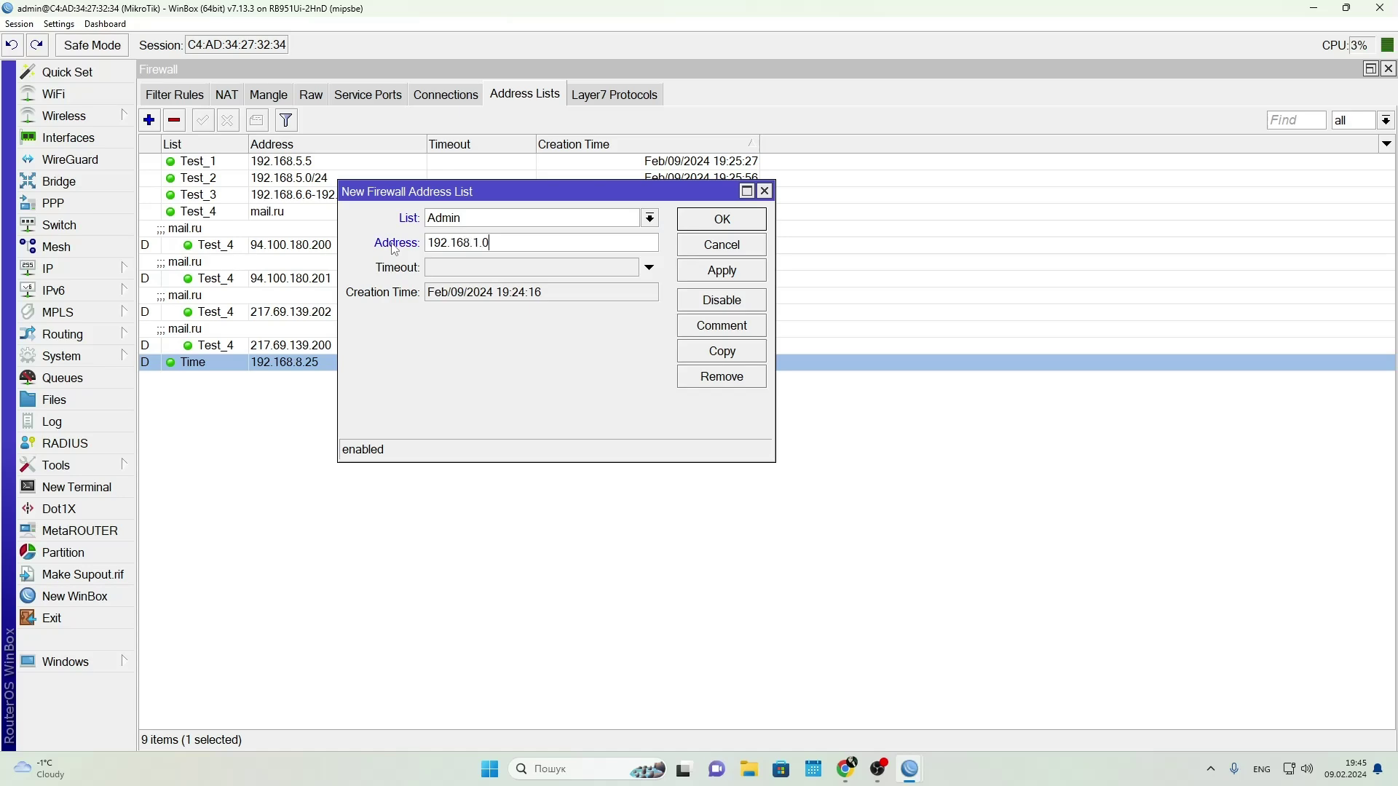
type("/24")
left_click(717, 272)
left_click(715, 221)
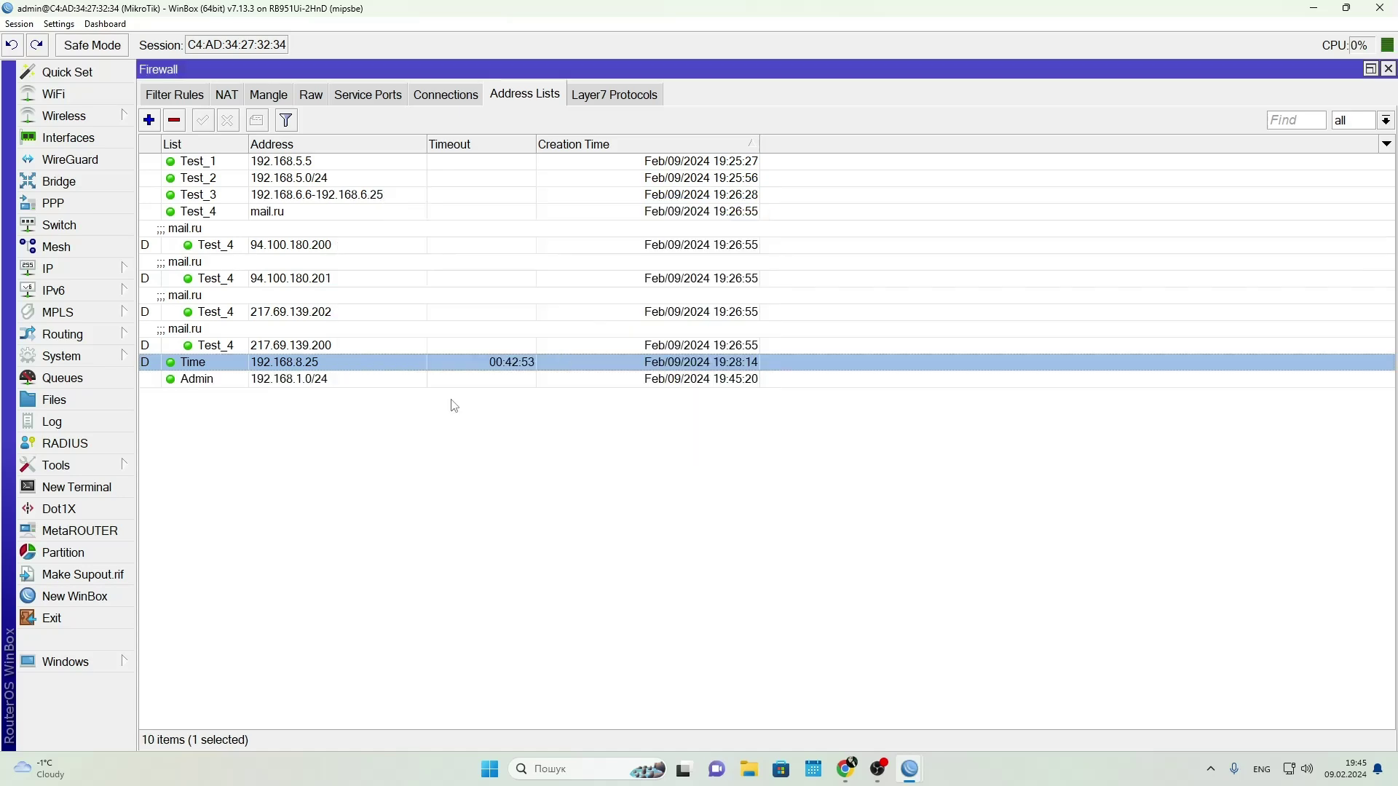